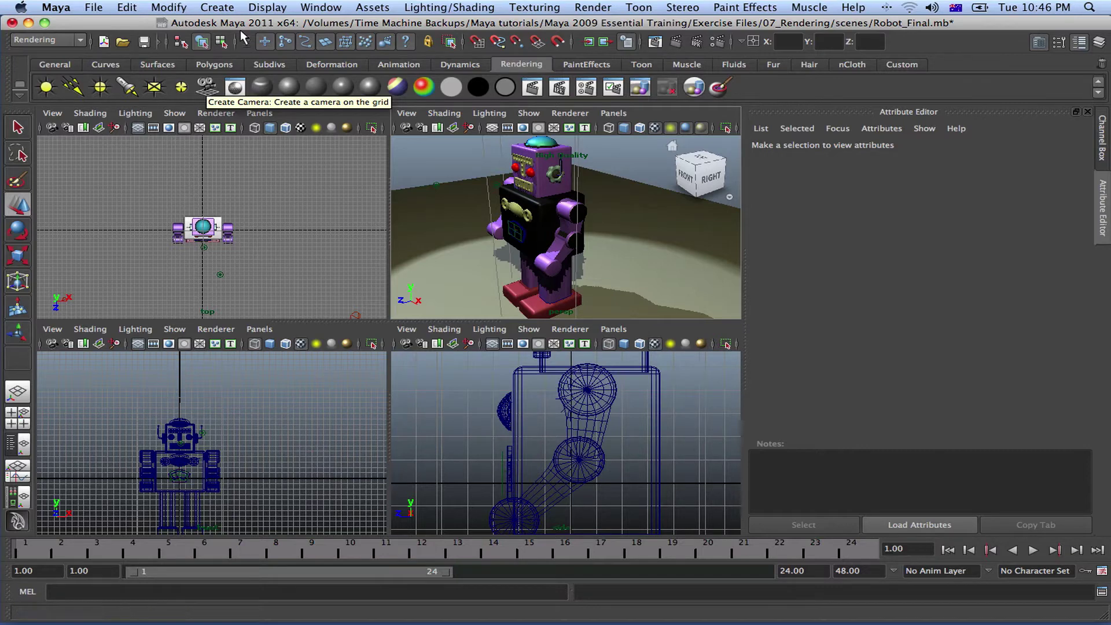
Create a new camera, camera2, and move it up to chest height beside the robot.
click(223, 9)
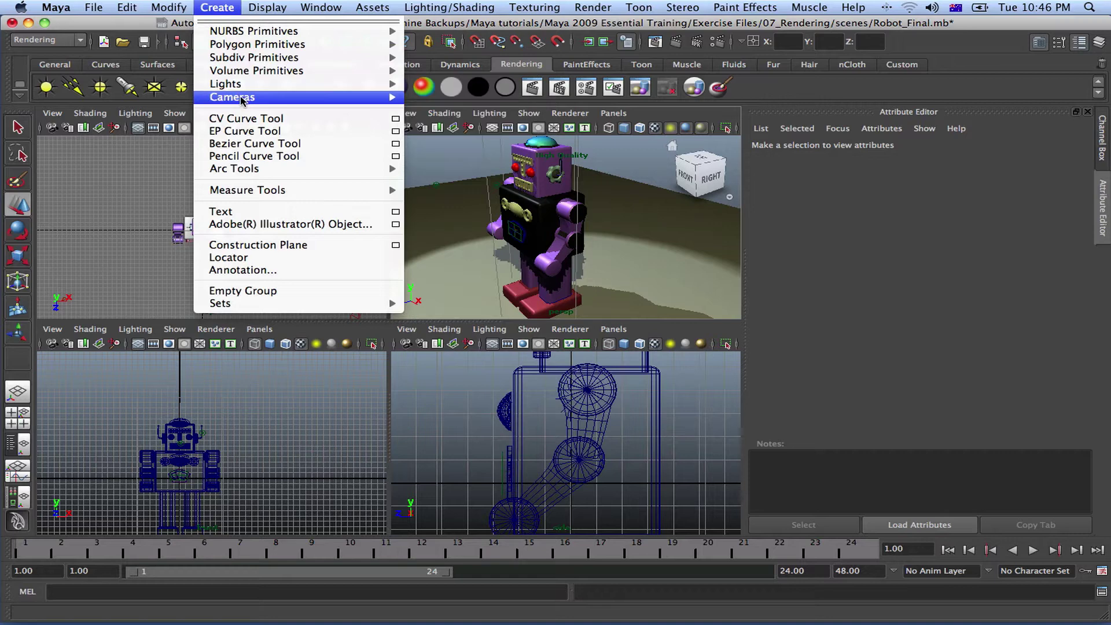
mouse_move(246, 98)
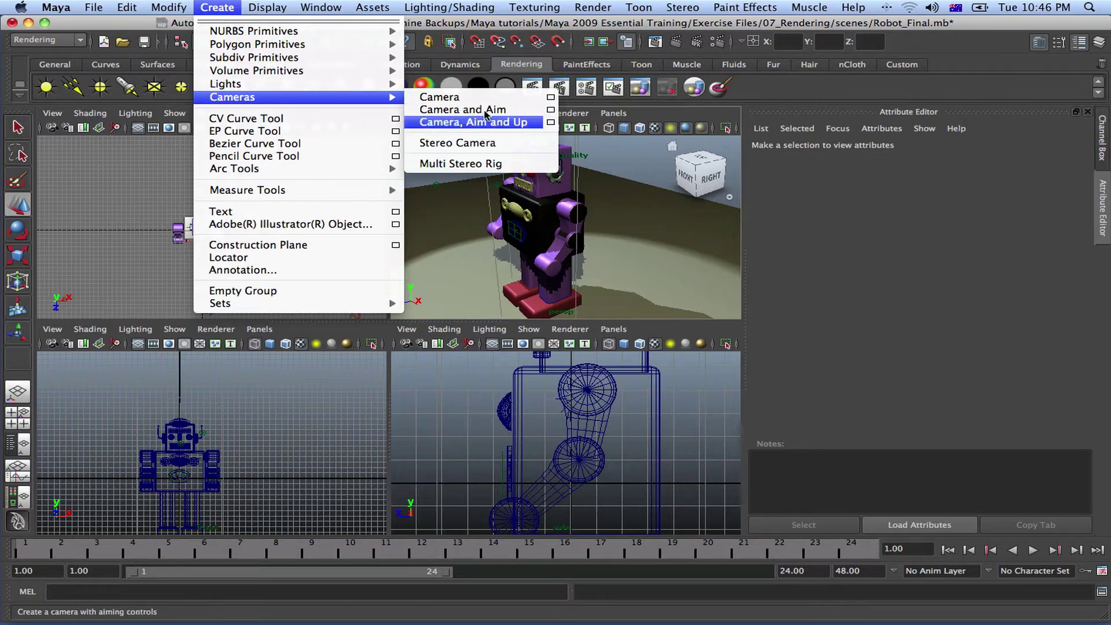
click(457, 102)
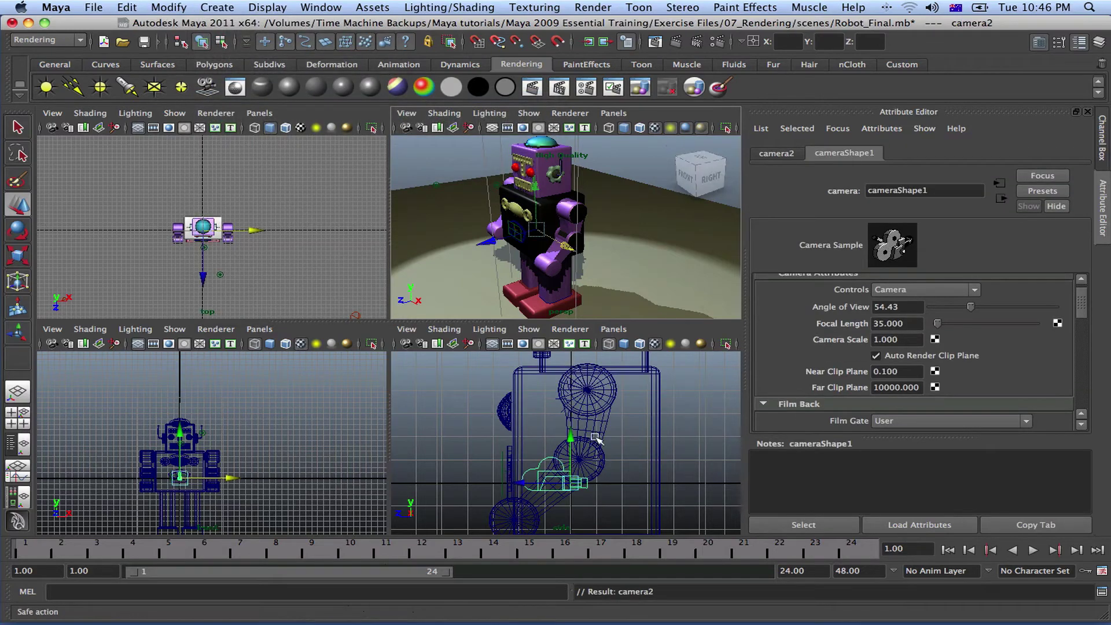
drag(521, 482, 393, 481)
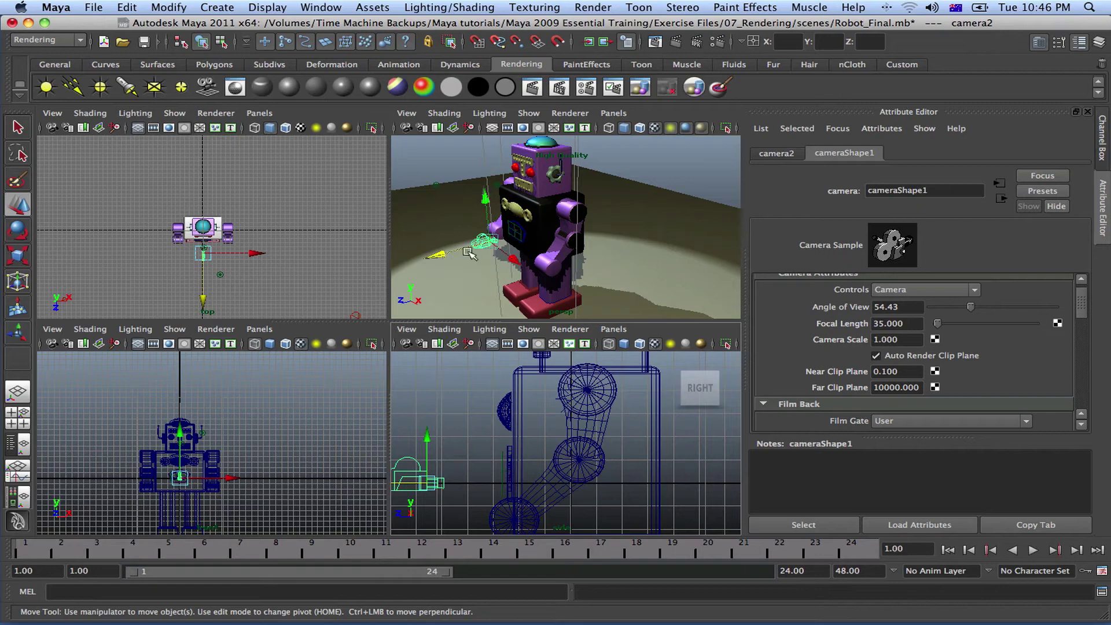
drag(493, 245, 481, 219)
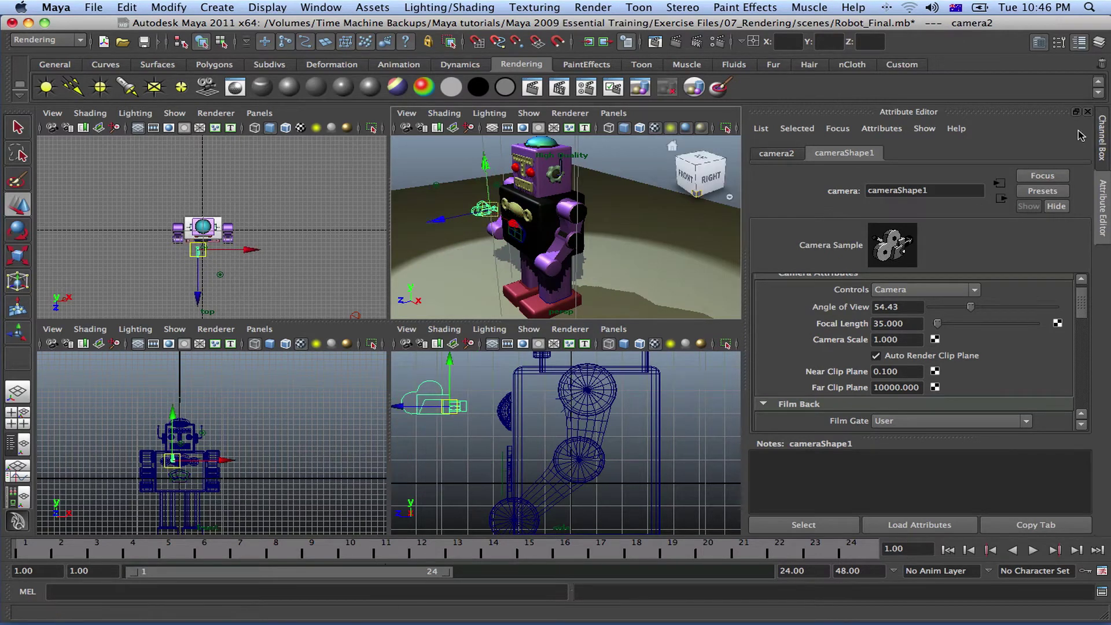
Show camera2 in the top-left view and move camera2 closer beside the robot's chest.
click(1087, 113)
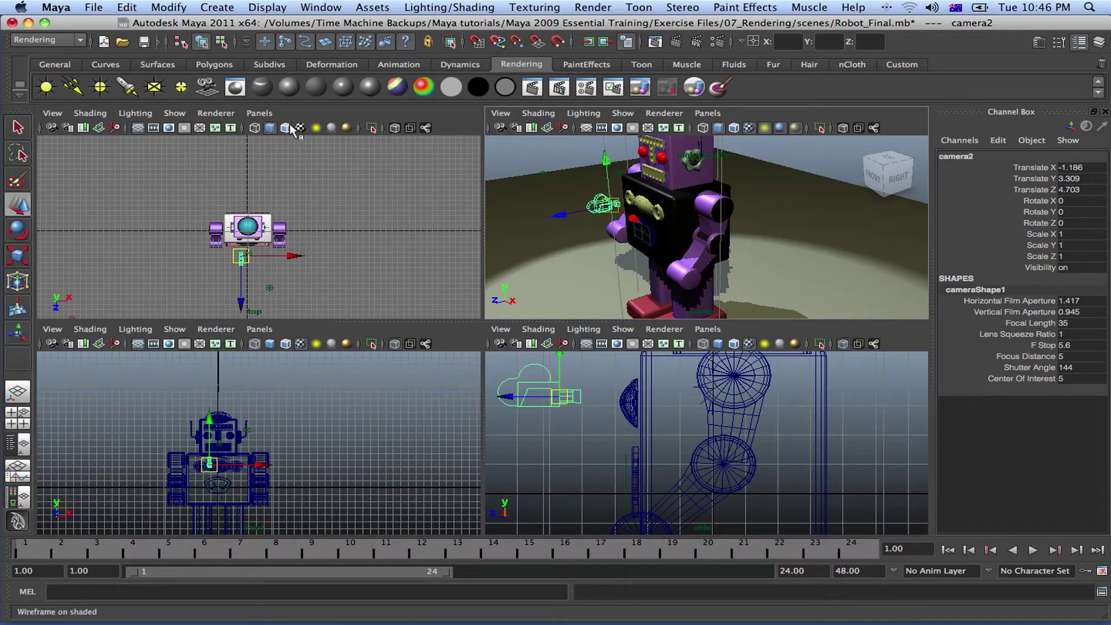
click(260, 114)
mouse_move(289, 128)
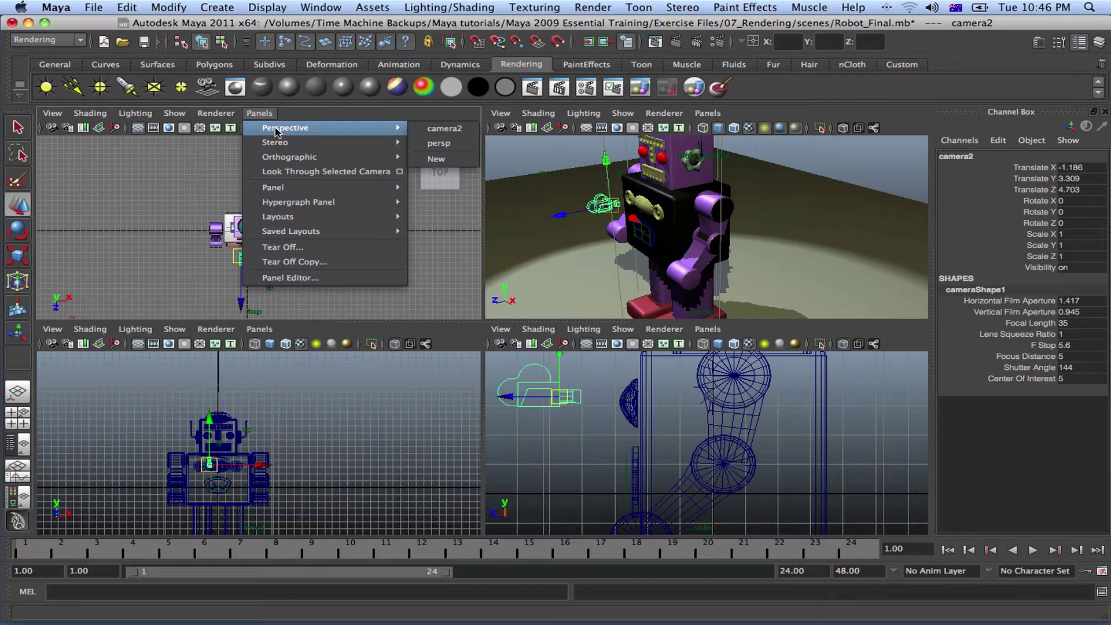
click(445, 129)
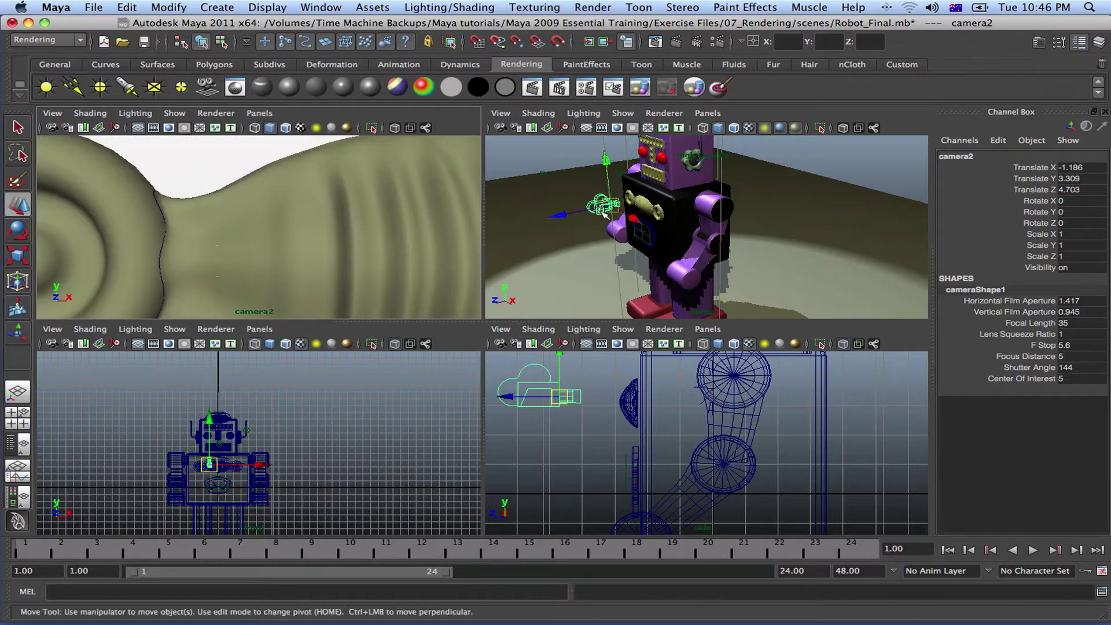
drag(614, 211, 585, 210)
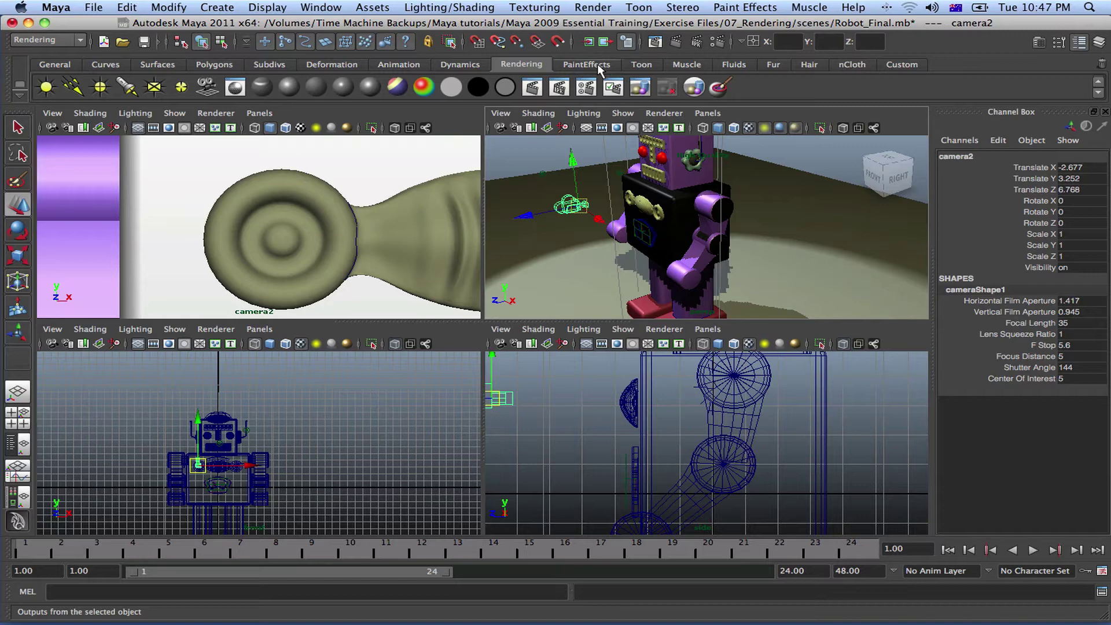
Restore the Rendering menu set and reopen camera2's attributes in the Attribute Editor.
click(901, 64)
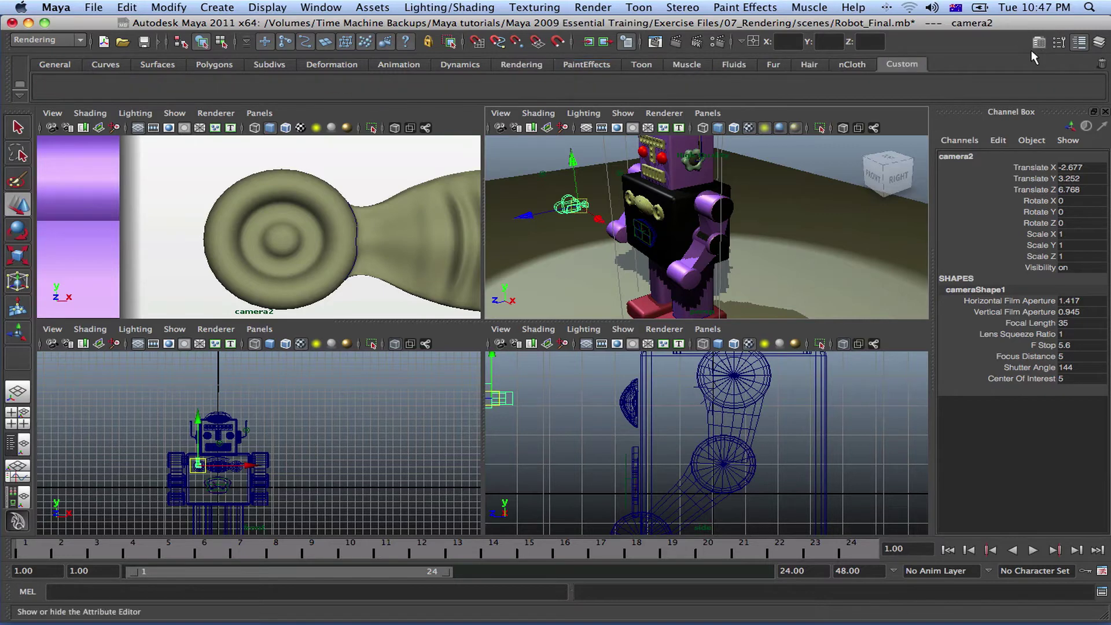
scroll(622, 67, up, 14)
scroll(610, 66, up, 2)
scroll(609, 65, down, 1)
click(545, 63)
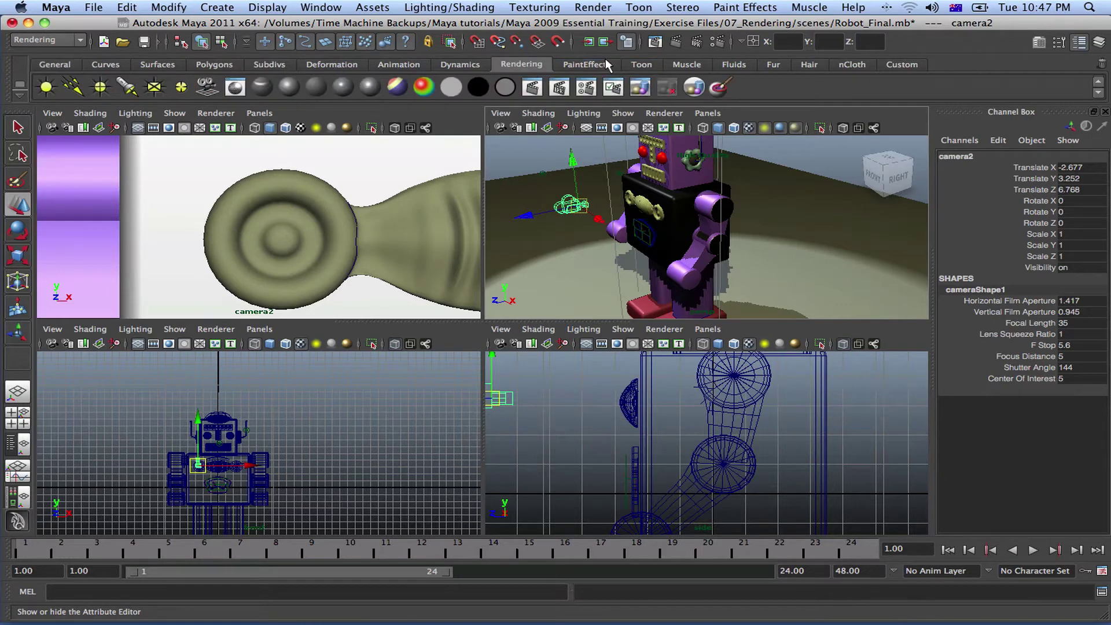
click(1039, 41)
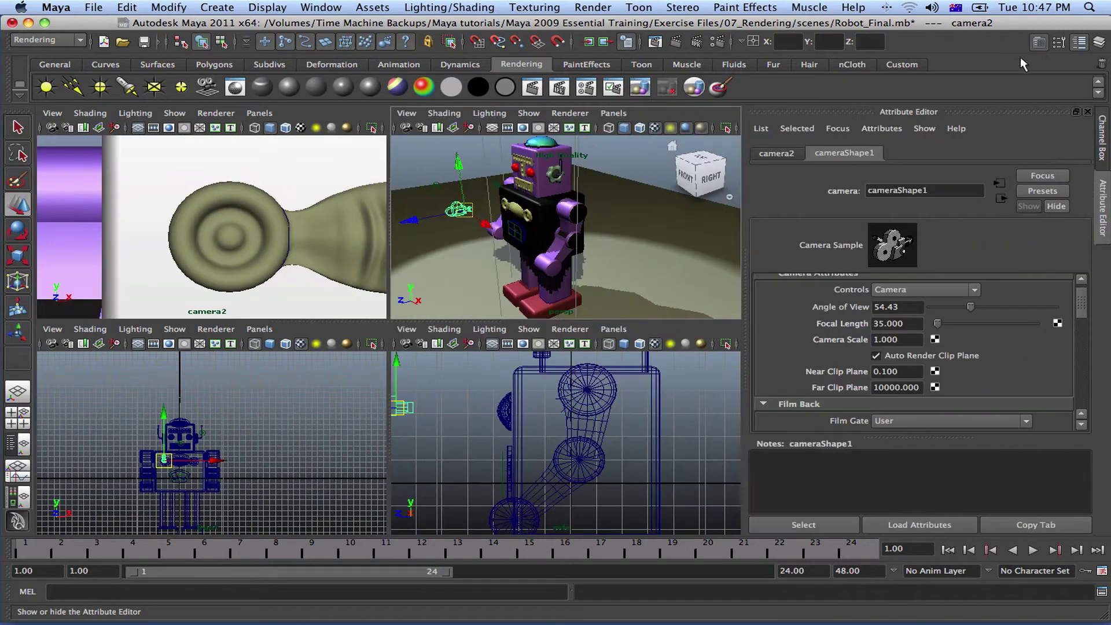
Set camera2's Controls dropdown to Camera and Aim.
click(975, 290)
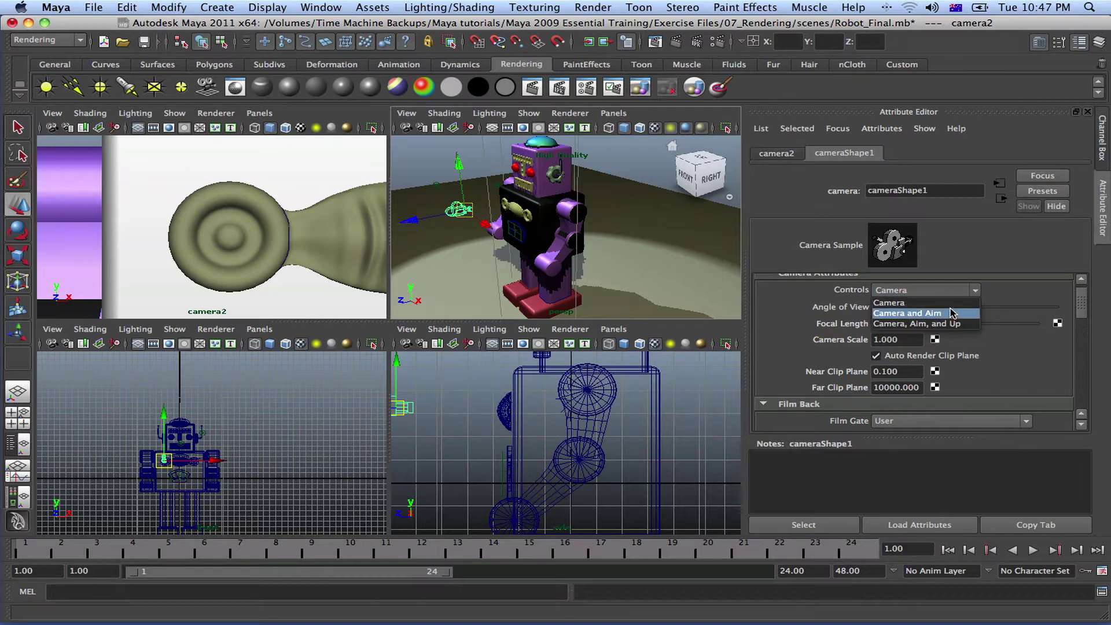
click(1083, 307)
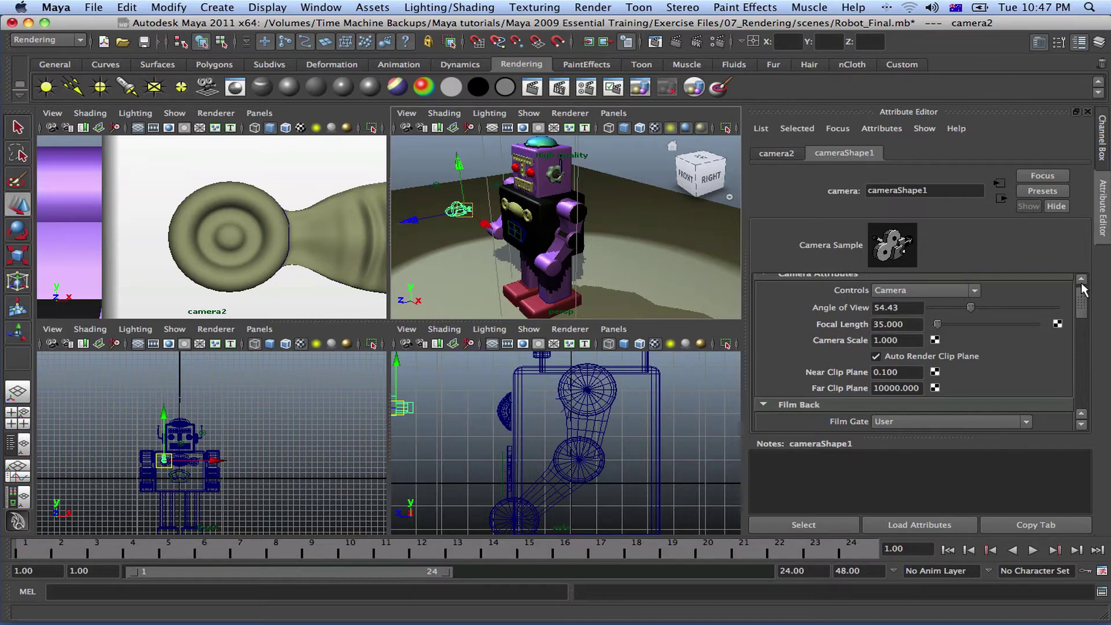
click(1081, 280)
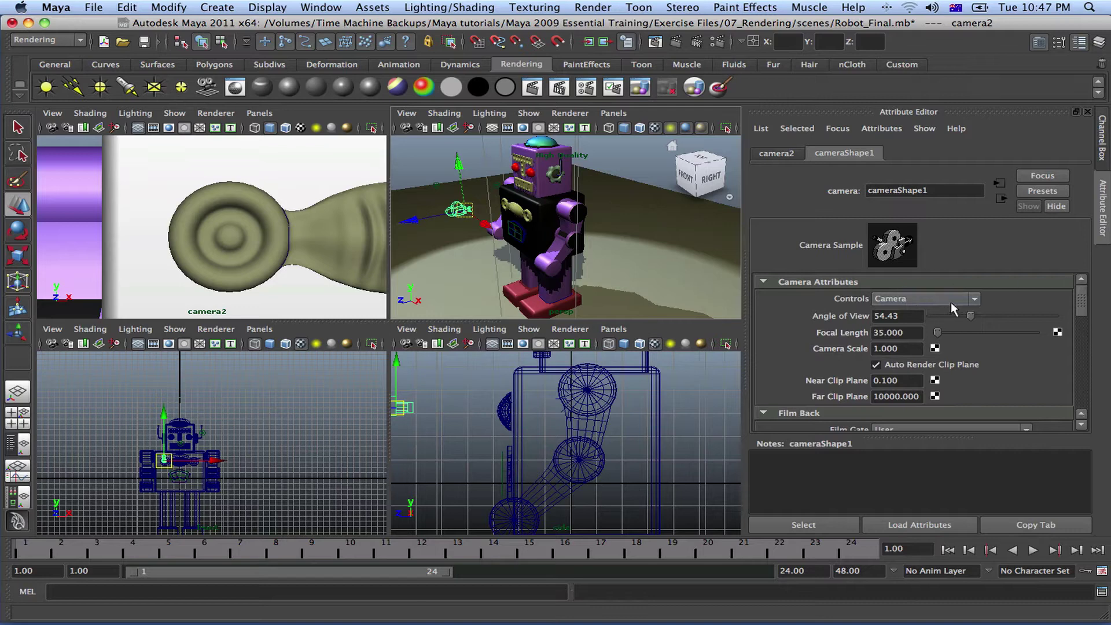
click(973, 299)
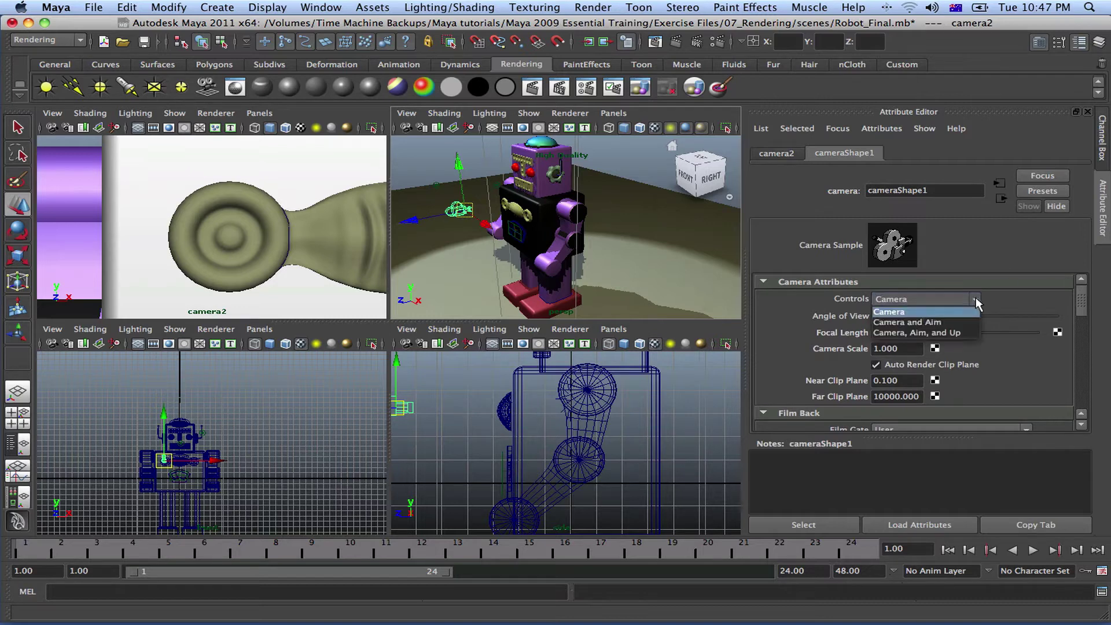
click(954, 320)
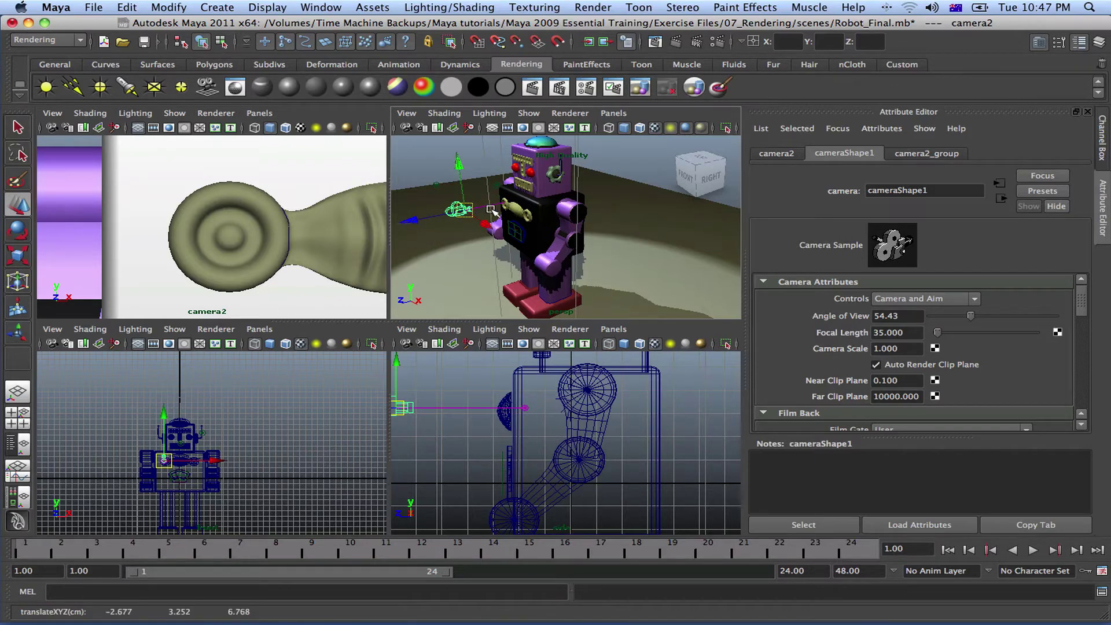
Move camera2's aim point toward the robot and raise camera2 to reframe its view.
click(526, 410)
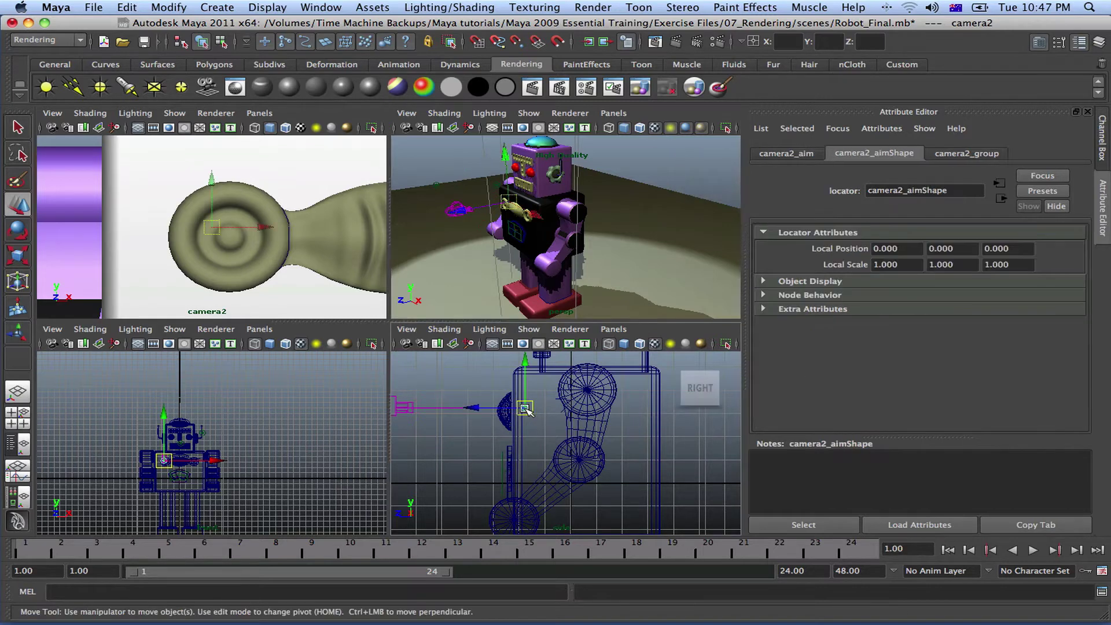
drag(524, 409, 463, 408)
key(w)
scroll(465, 399, up, 2)
scroll(468, 401, down, 3)
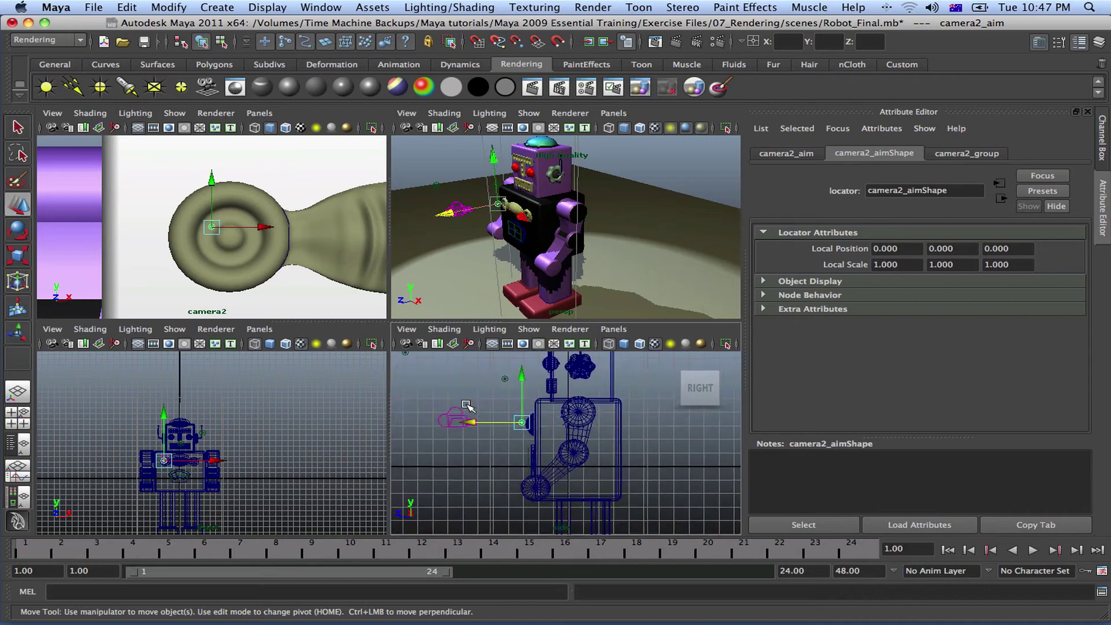
mouse_move(524, 374)
mouse_down()
mouse_move(527, 351)
mouse_move(531, 377)
mouse_move(543, 370)
mouse_up()
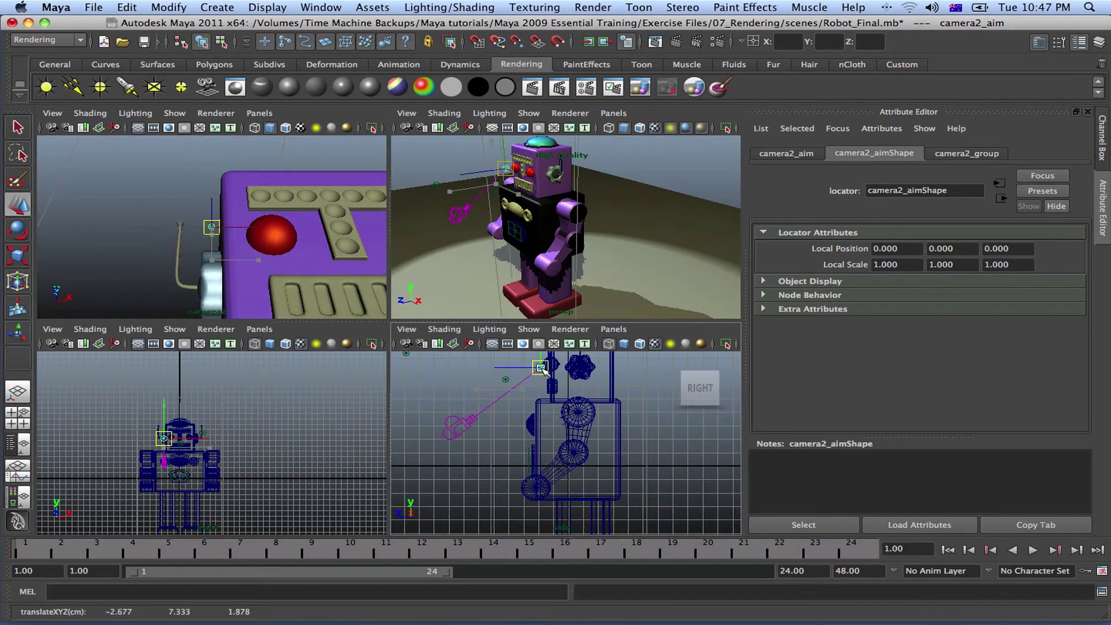
click(462, 425)
drag(461, 425, 497, 393)
middle_drag(531, 304, 463, 379)
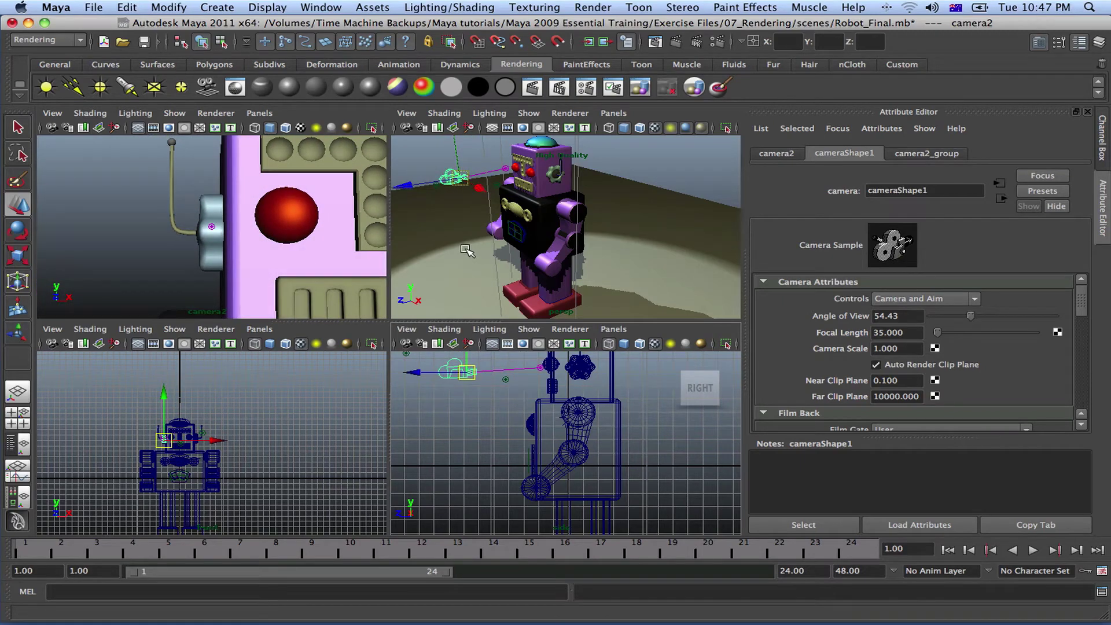
In the maximized perspective view, place the aim point on the robot's face, then raise camera2.
click(466, 249)
key(space)
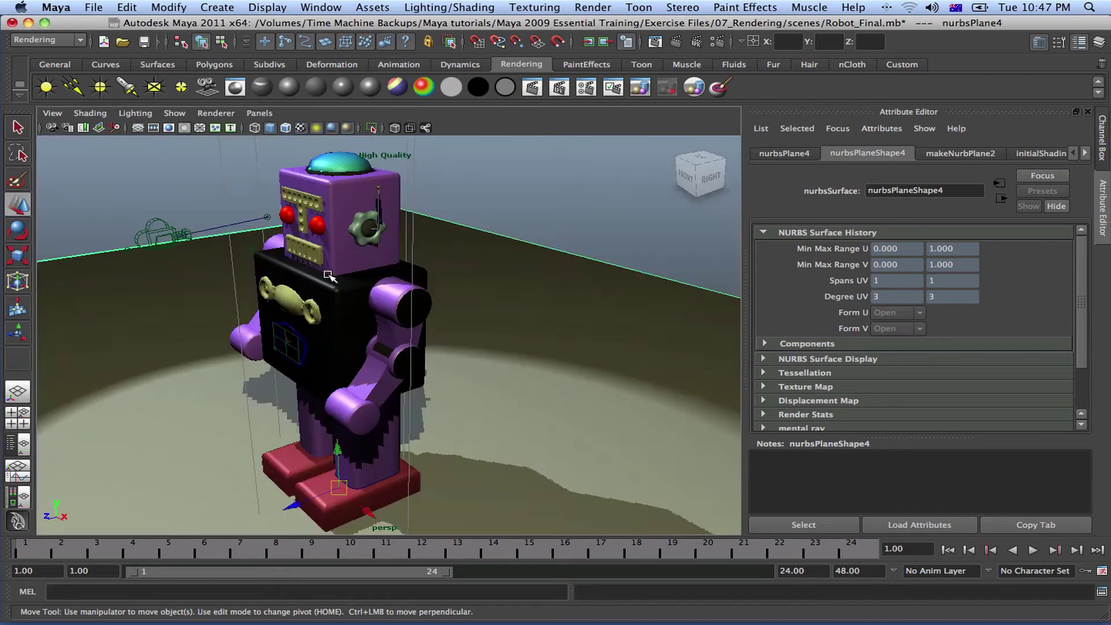
click(165, 236)
alt+drag(185, 276, 264, 272)
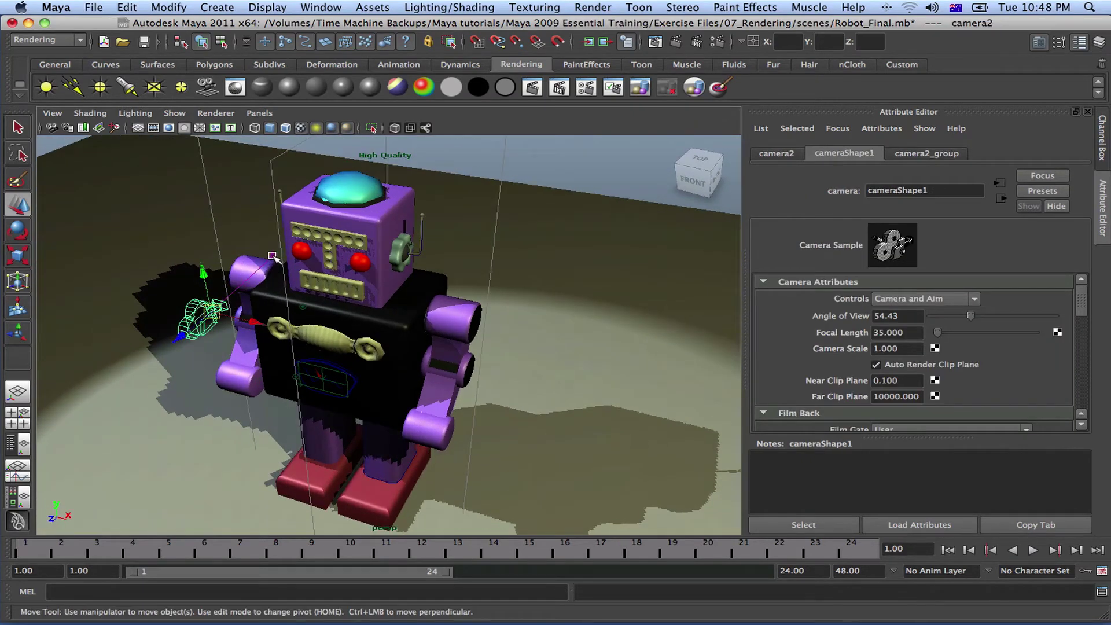
click(272, 256)
middle_drag(319, 267, 355, 265)
drag(321, 229, 330, 215)
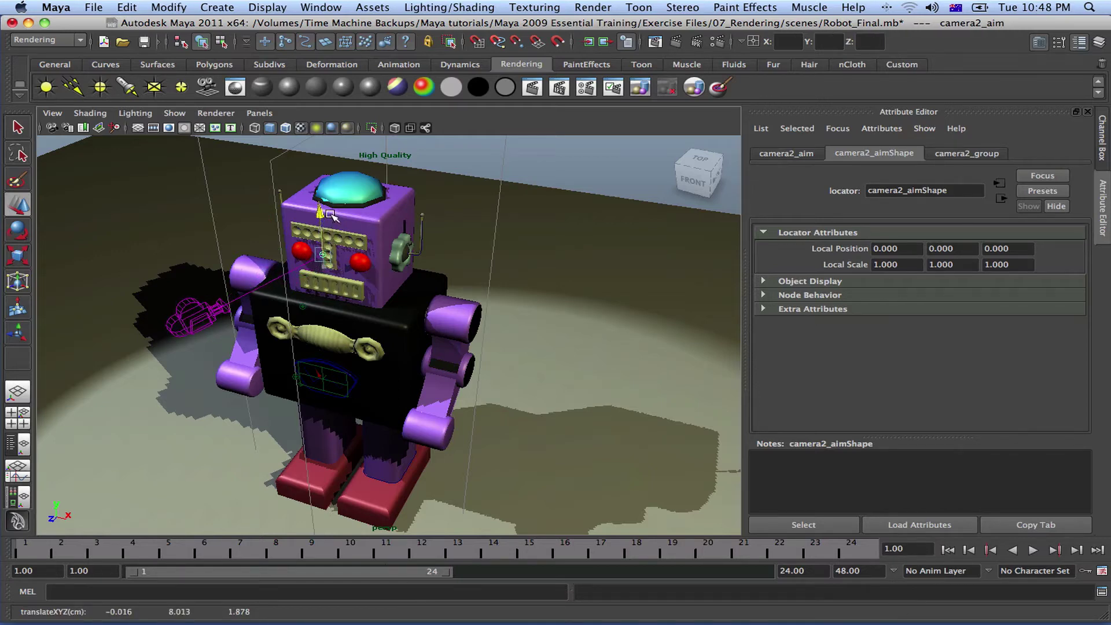
click(194, 324)
key(space)
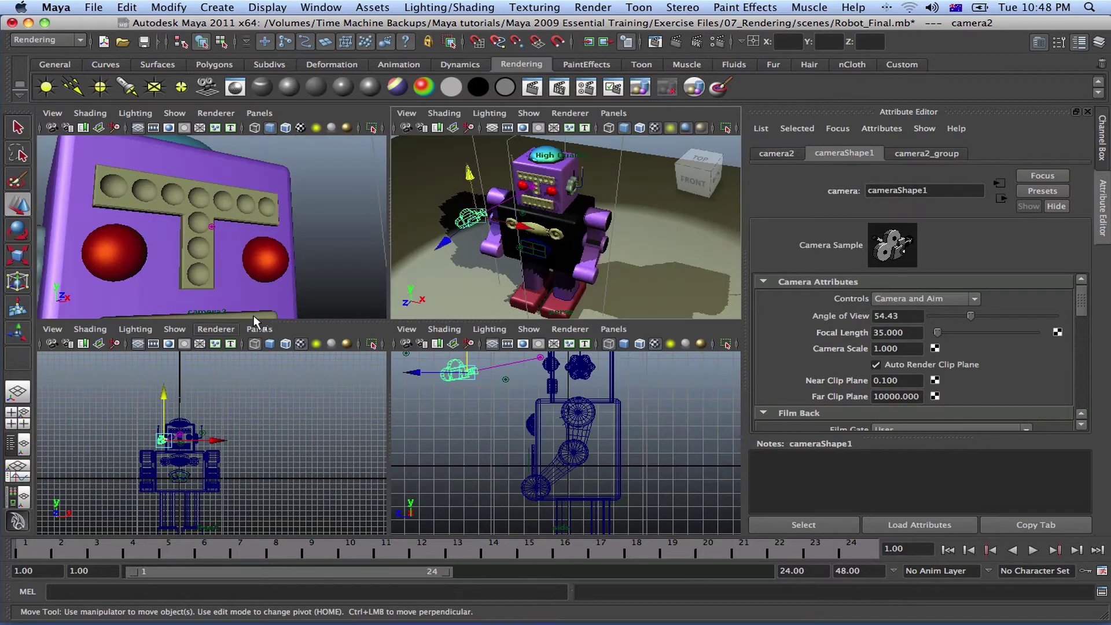
drag(477, 219, 501, 214)
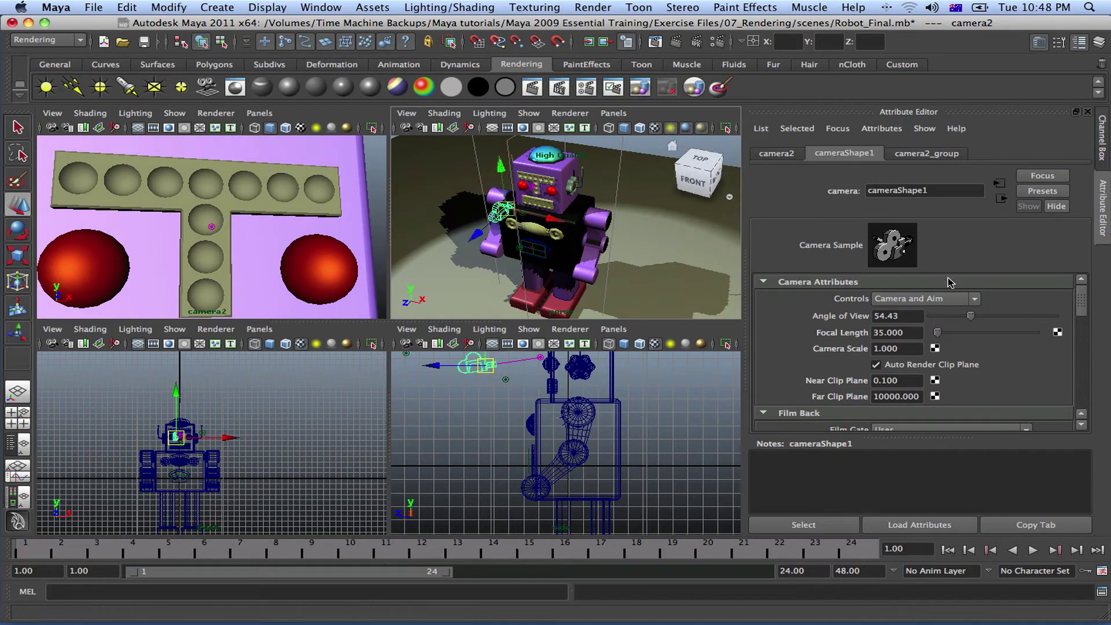
Switch camera2 to Camera, Aim and Up controls and shift its up locator left.
click(974, 298)
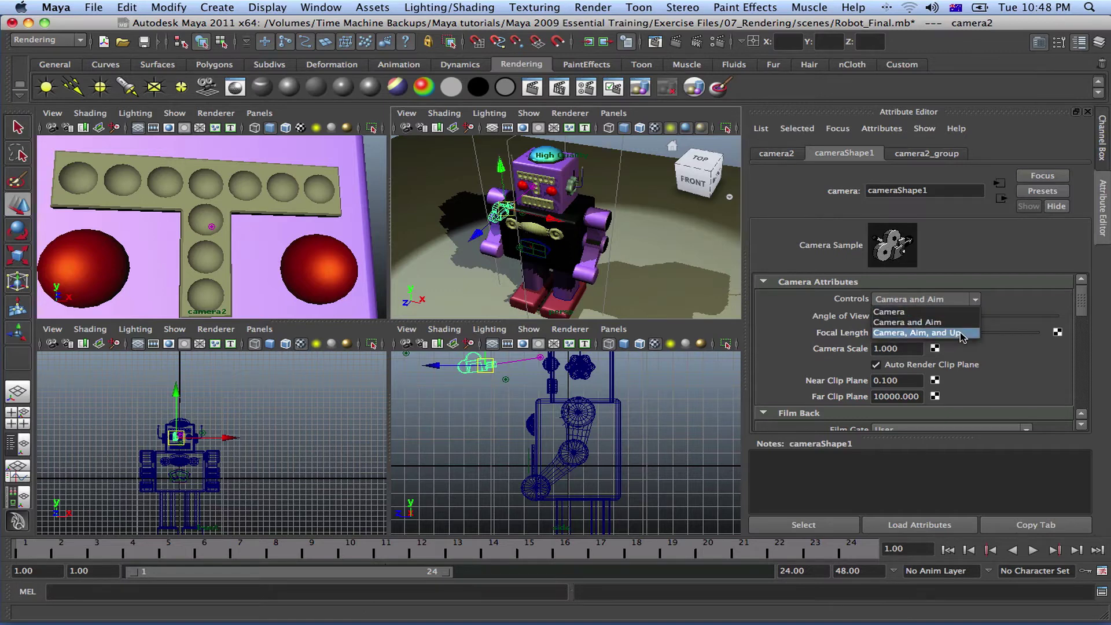
click(959, 331)
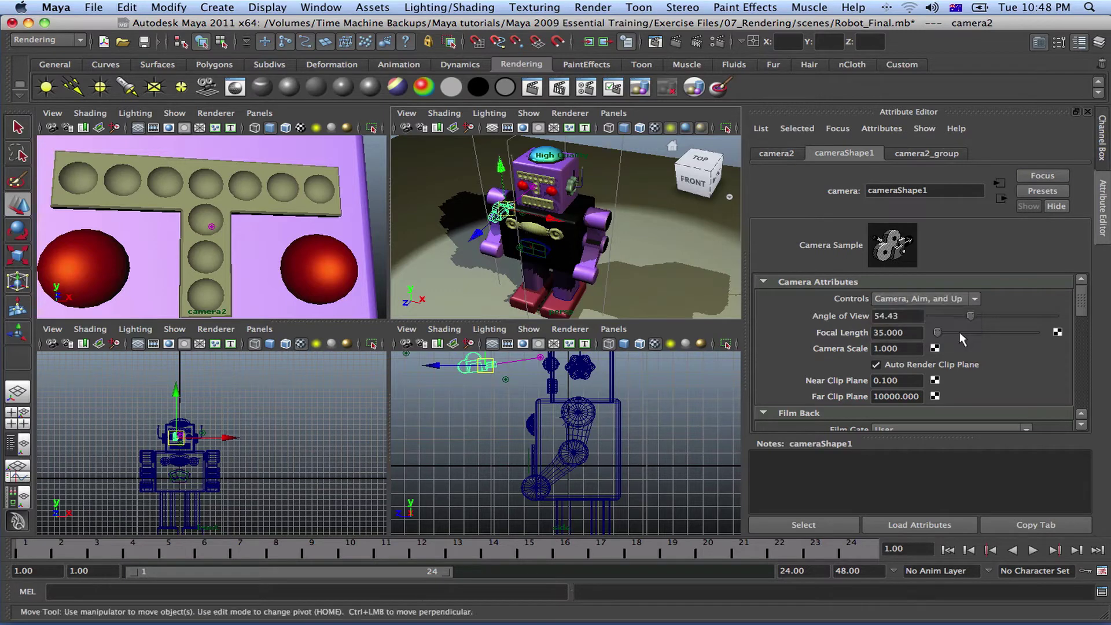
click(531, 187)
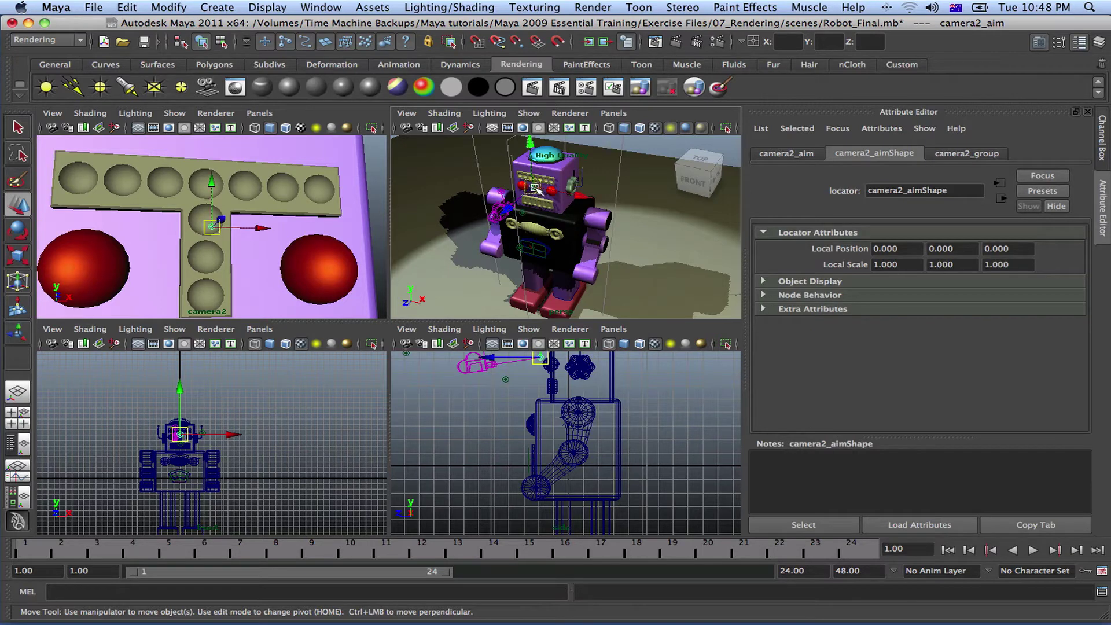
click(503, 192)
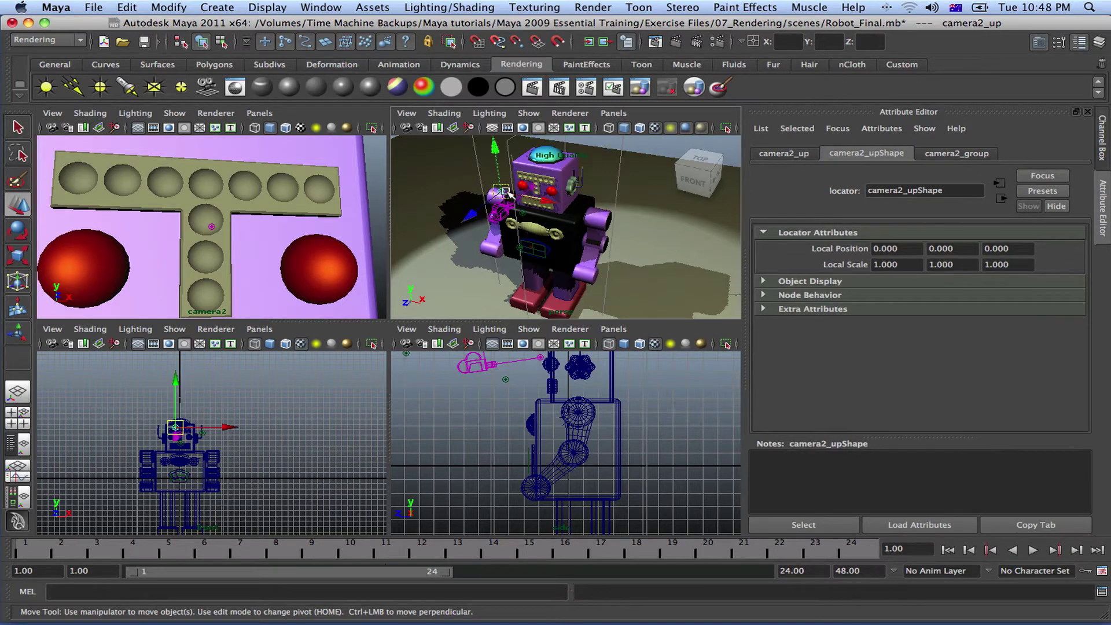
drag(548, 203, 501, 229)
click(497, 212)
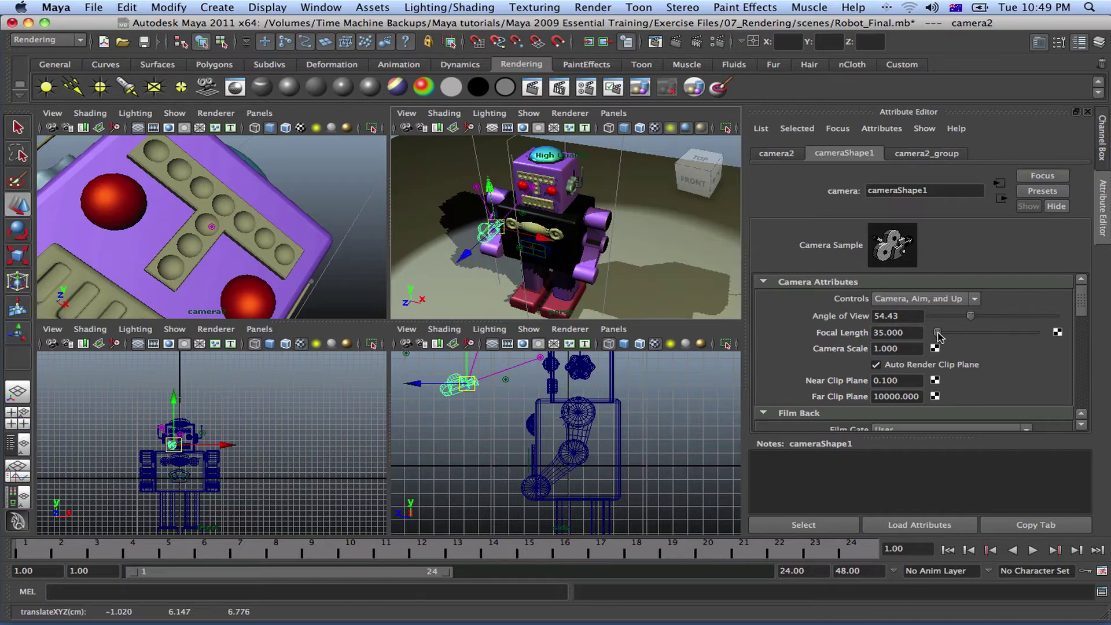
Set camera2's Focal Length to 135.
drag(939, 336, 949, 337)
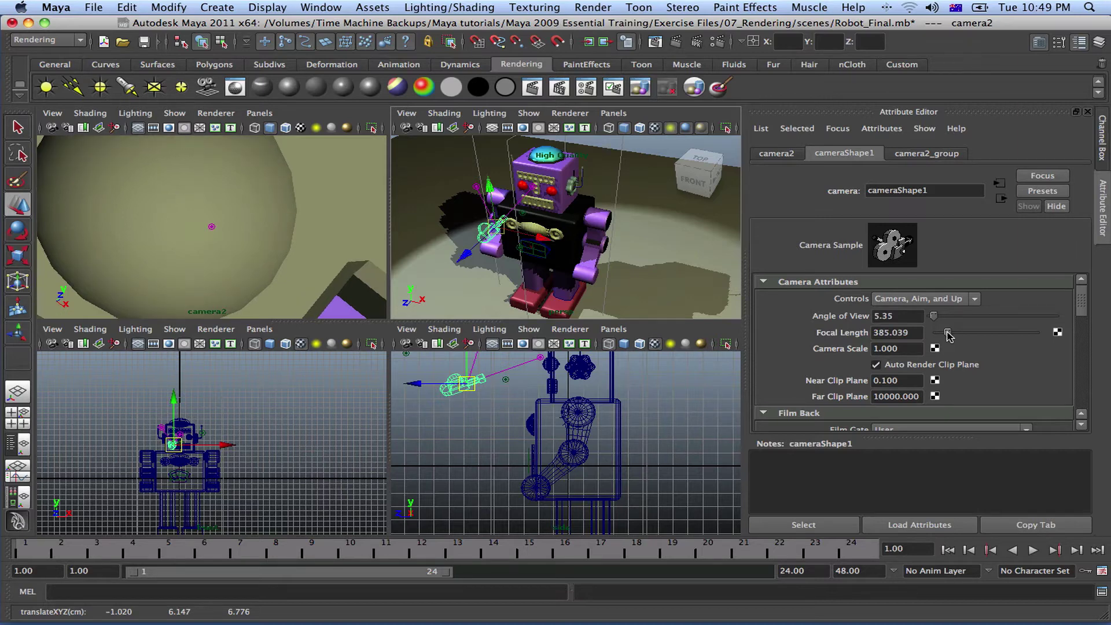
drag(949, 338, 936, 336)
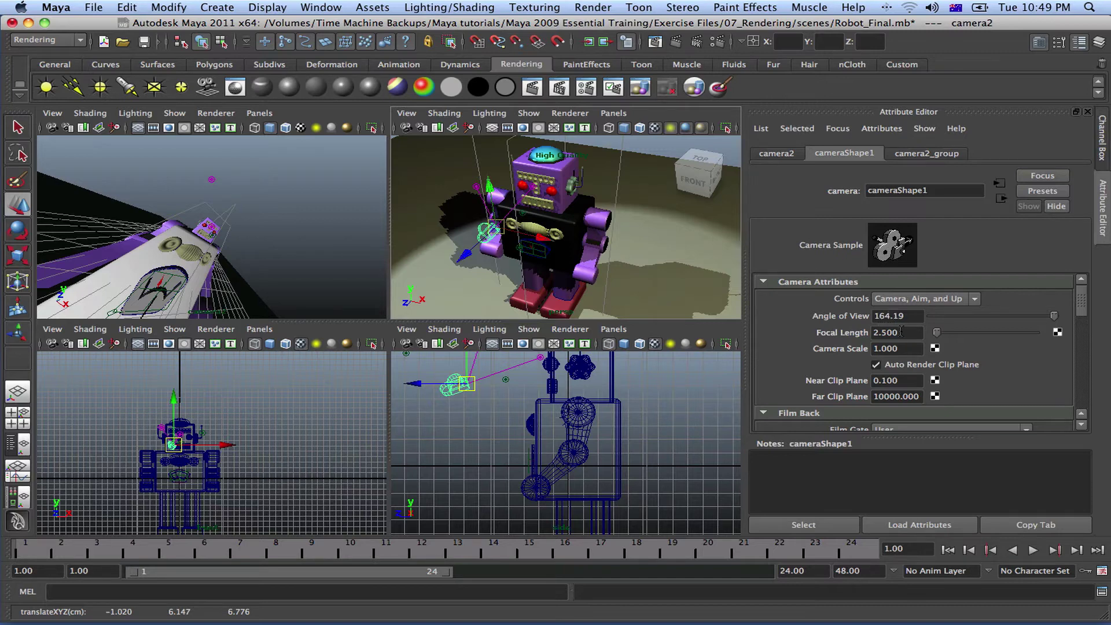
drag(899, 332, 871, 332)
text(135)
key(Return)
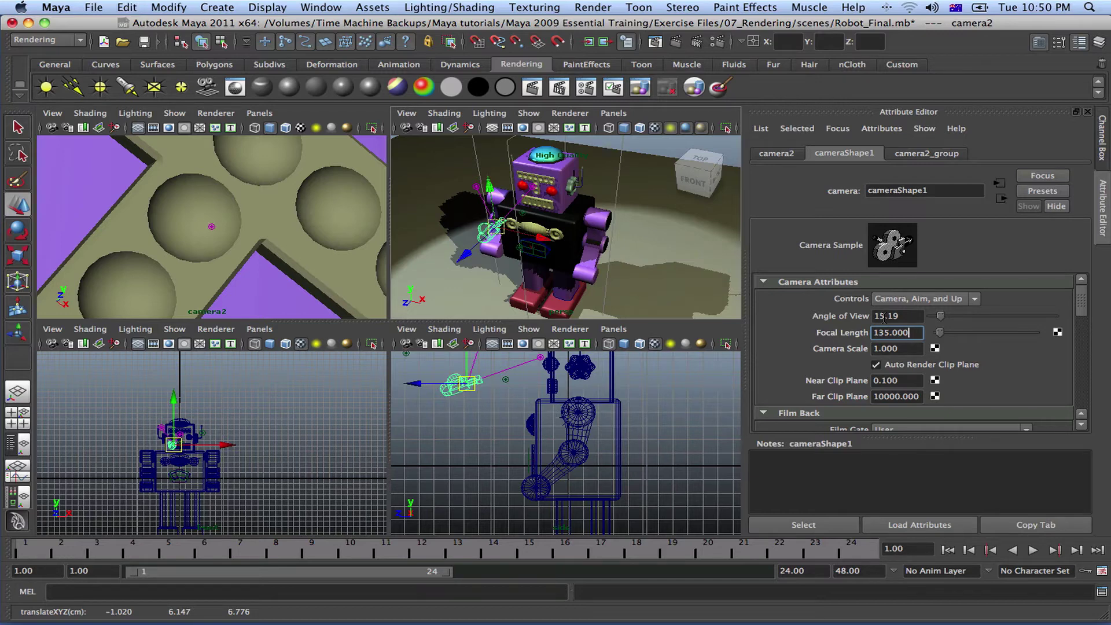
Change camera2's Controls back to Camera and Aim, removing the up handle.
scroll(955, 353, down, 1)
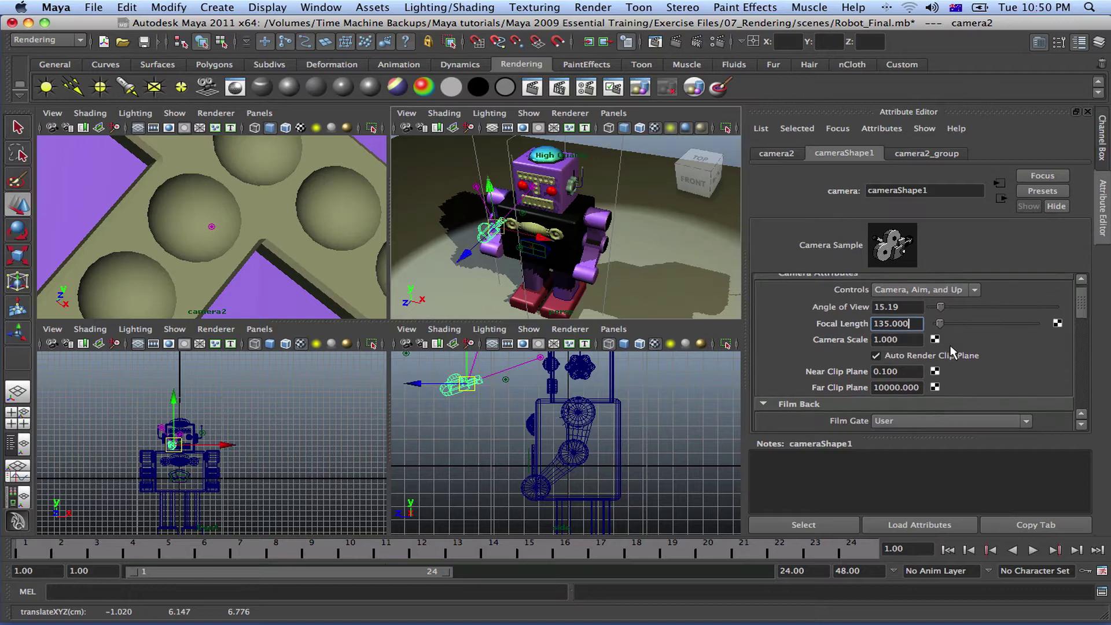
scroll(952, 350, down, 1)
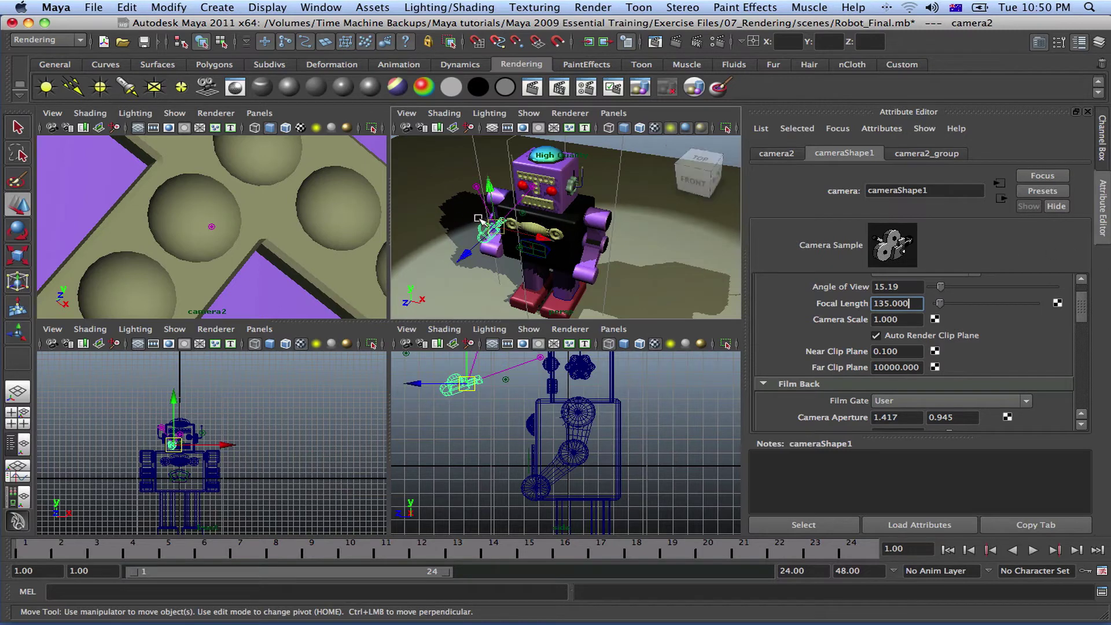
drag(1078, 311, 1078, 301)
click(966, 299)
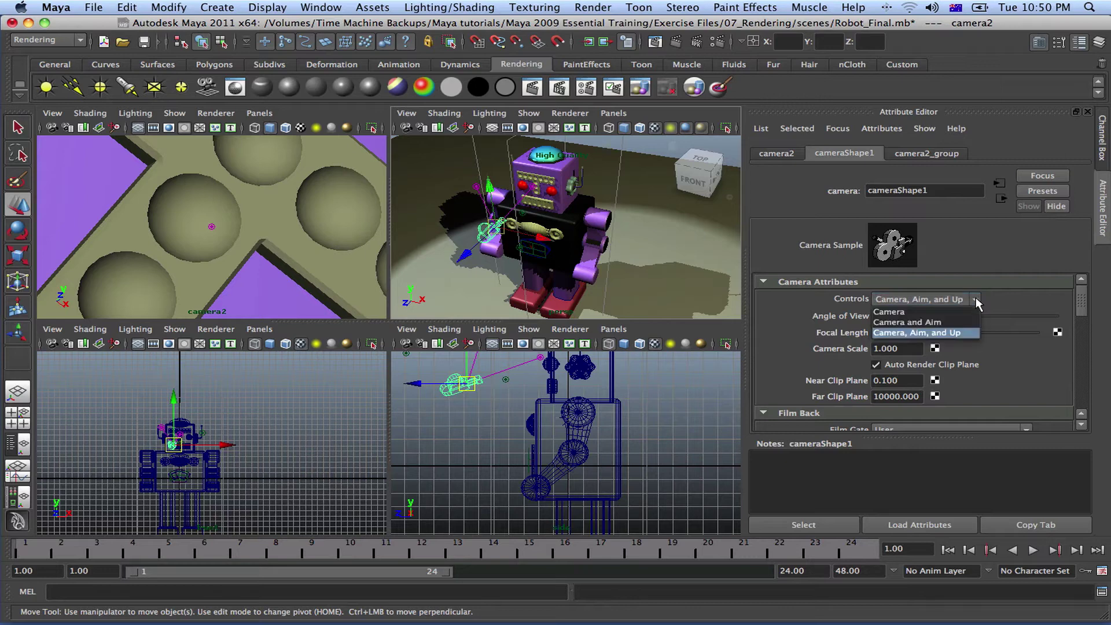
click(933, 323)
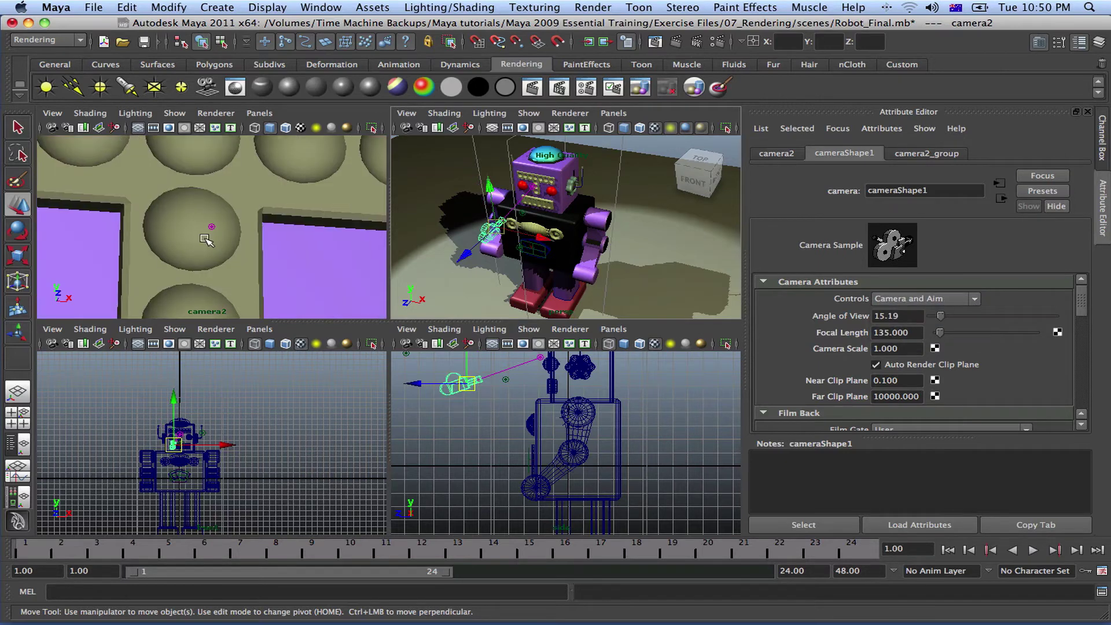
Dolly camera2 far out, frame it in the perspective view, and undo the stray plane selection.
scroll(207, 240, down, 5)
scroll(206, 240, down, 8)
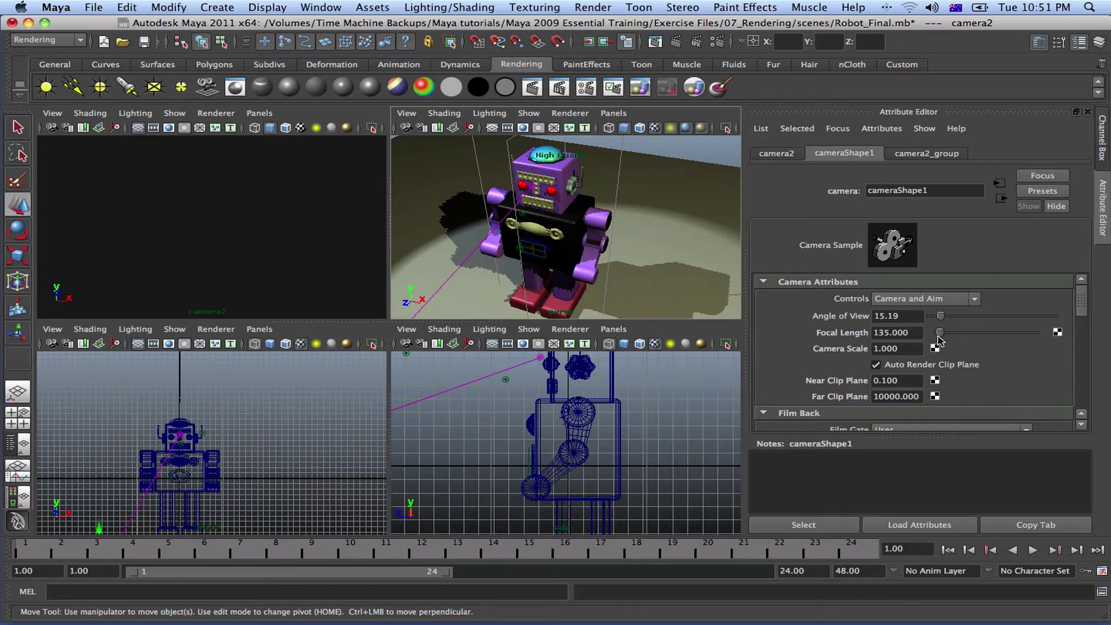
scroll(921, 356, down, 2)
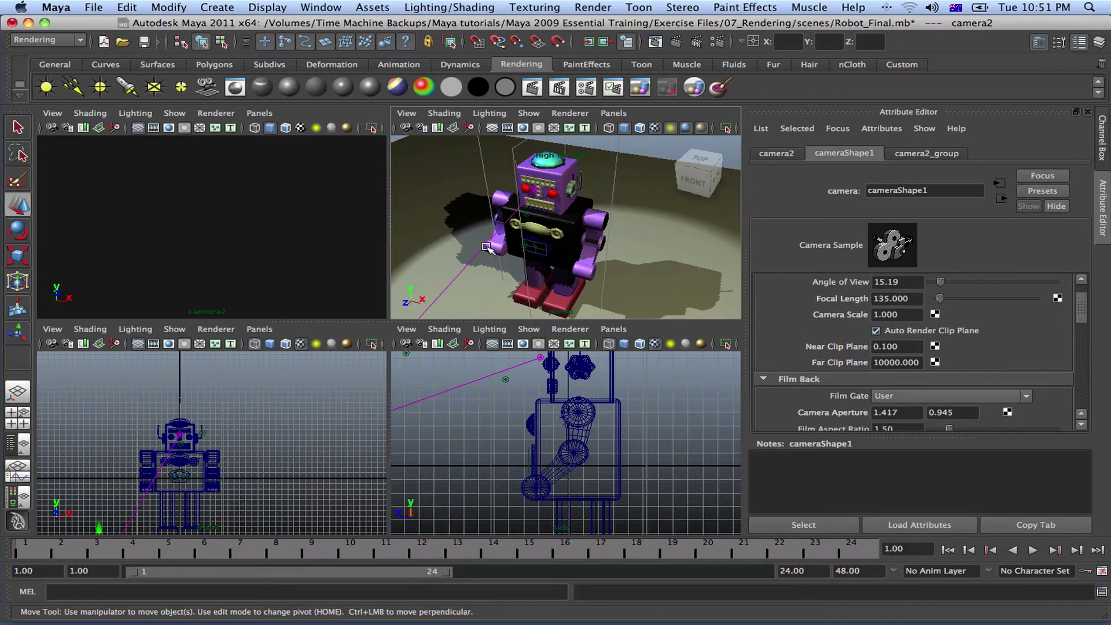
scroll(486, 247, down, 5)
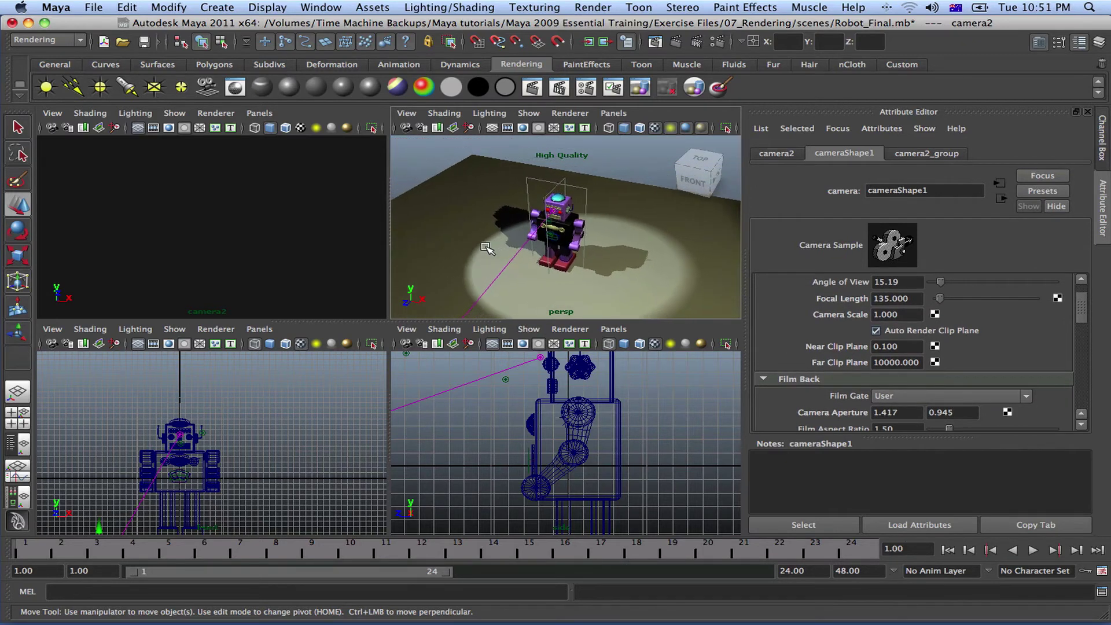
key(f)
scroll(493, 251, up, 3)
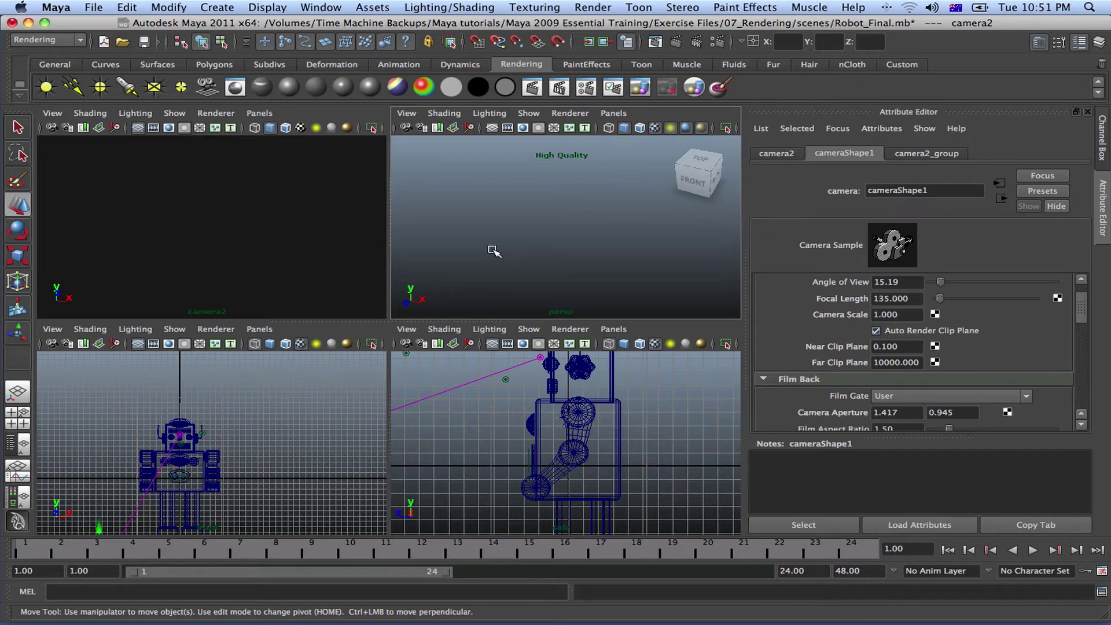
key(ctrl+z)
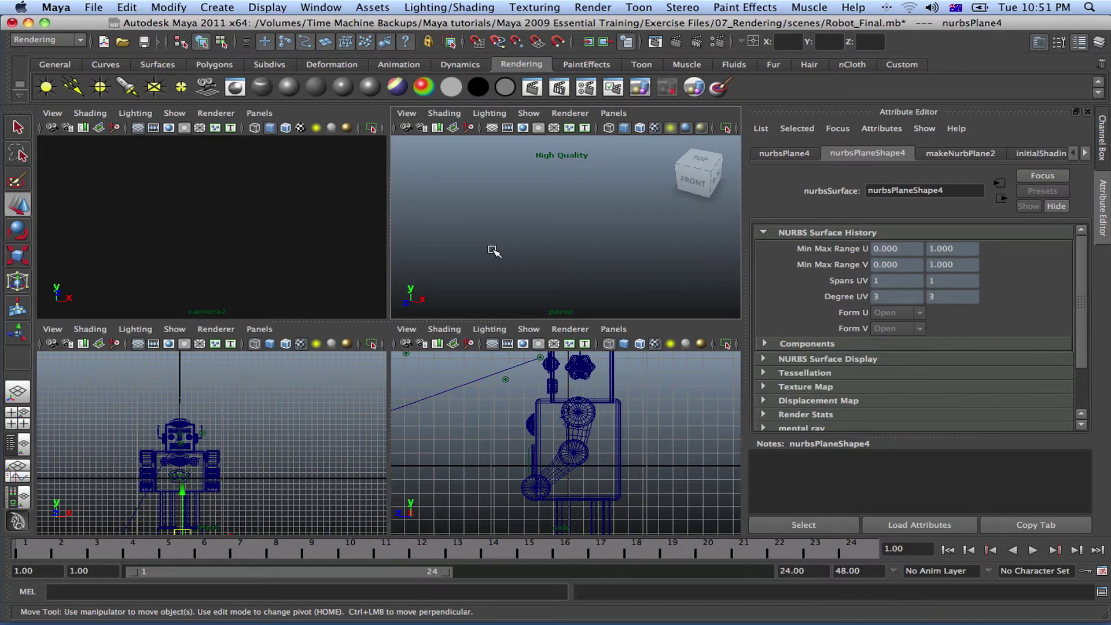
key(ctrl+z)
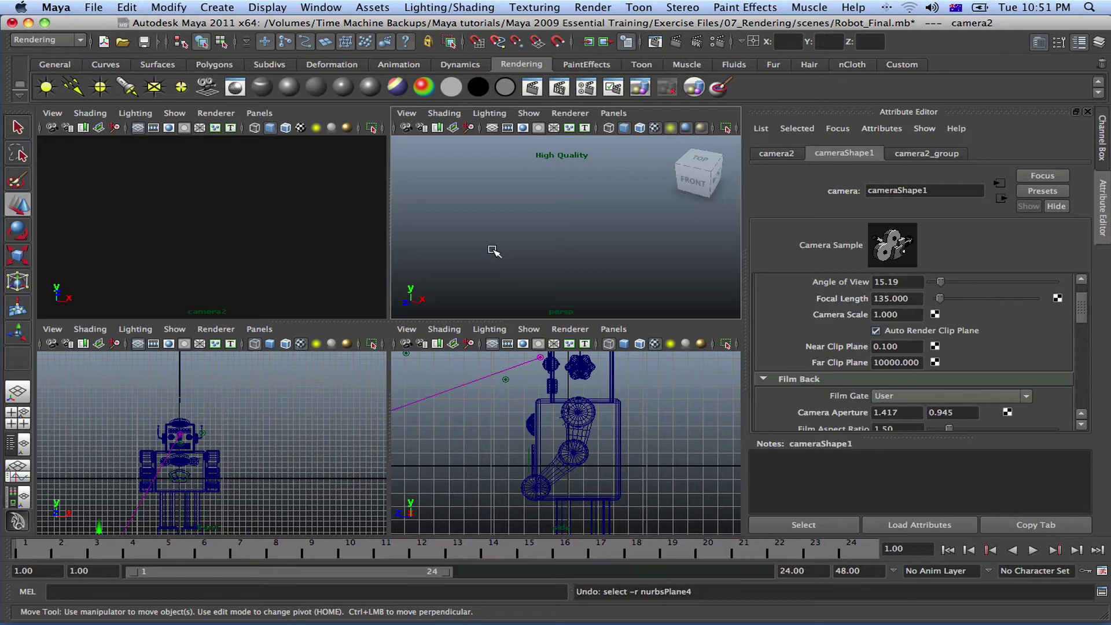
key(w)
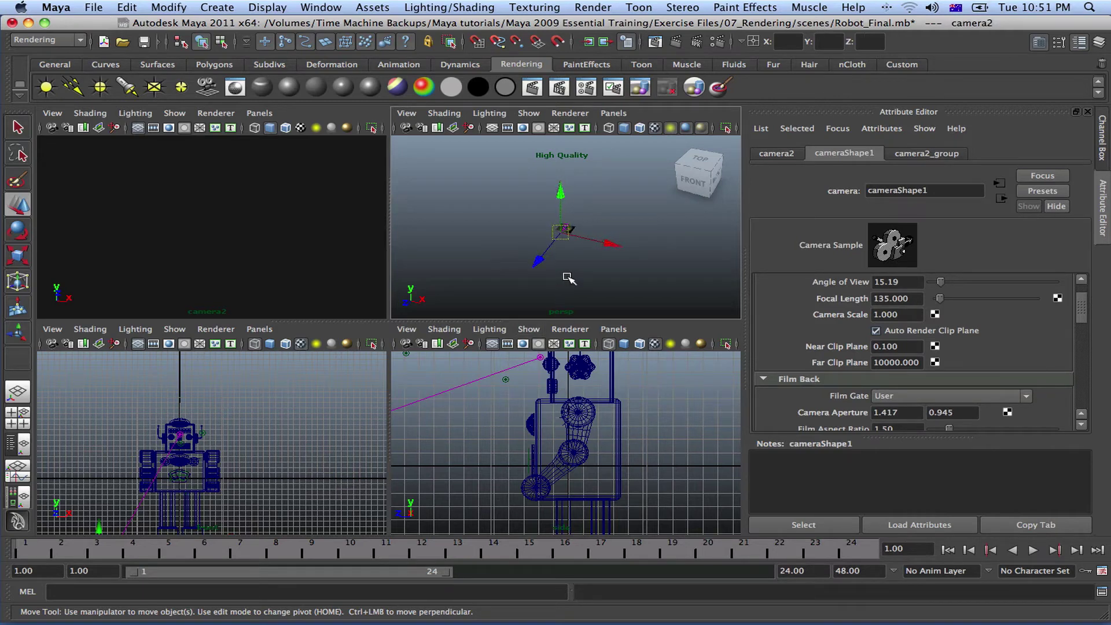
Move camera2 close in front of the robot's face and select the Far Clip Plane value.
scroll(570, 266, down, 5)
scroll(583, 235, up, 6)
scroll(583, 236, down, 3)
drag(489, 309, 536, 242)
scroll(958, 324, down, 2)
scroll(957, 324, down, 2)
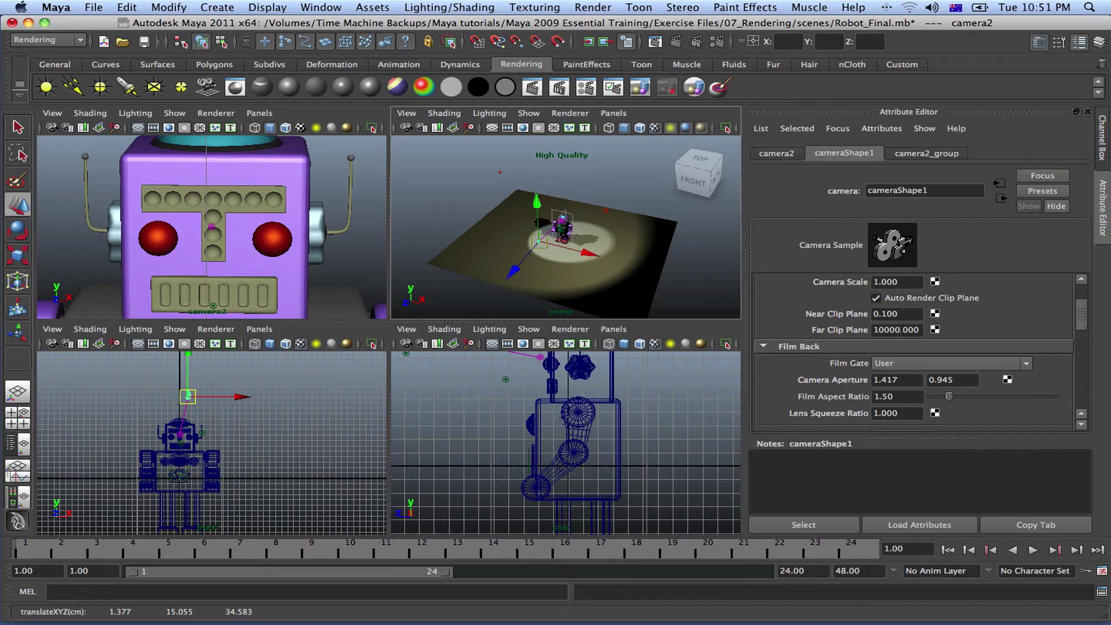
drag(900, 330, 872, 330)
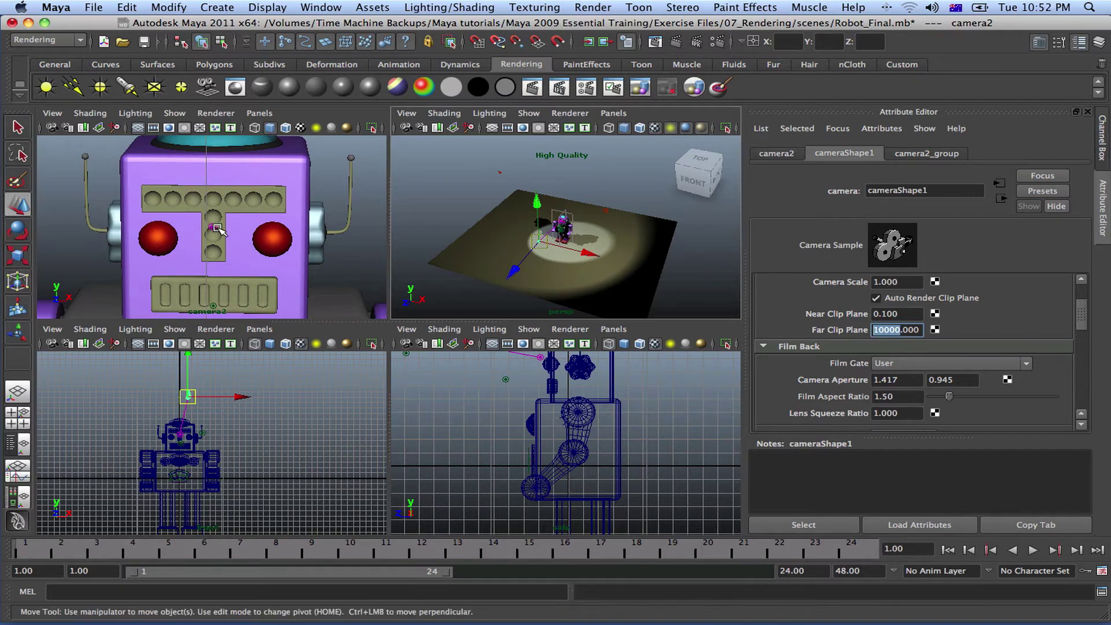
Enter 10, then 100, as camera2's Far Clip Plane.
text(1)
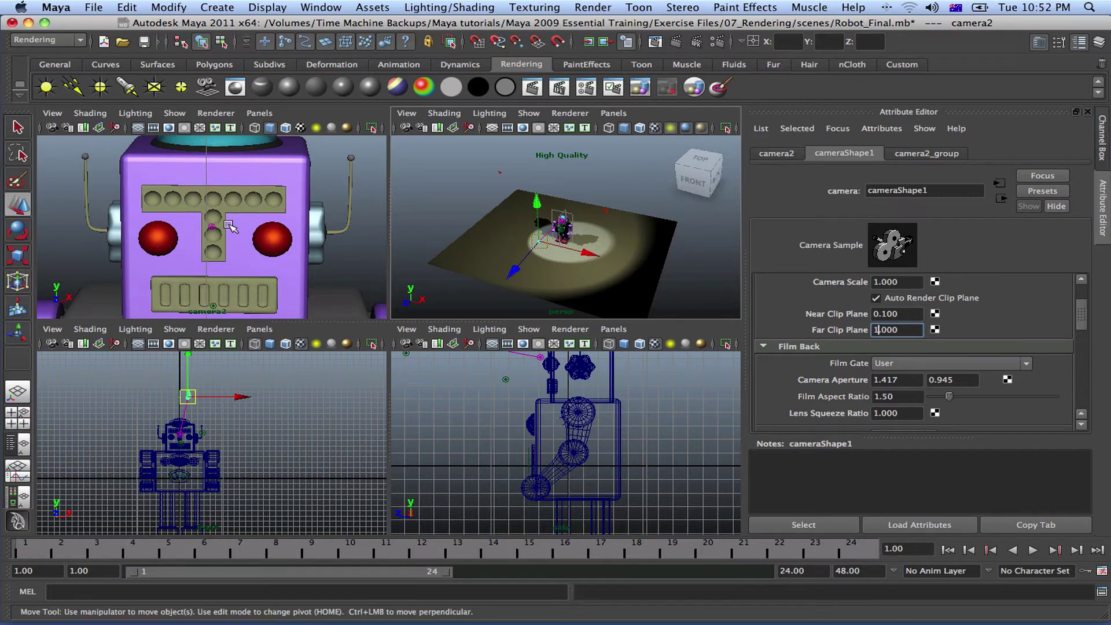
text(0)
key(Return)
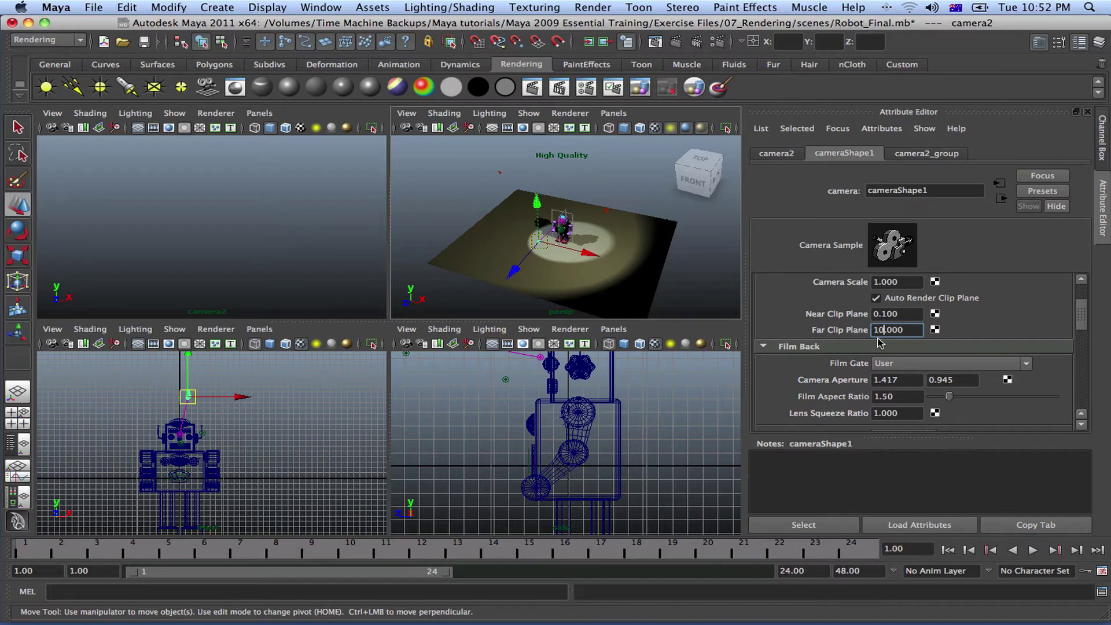
text(0)
key(Return)
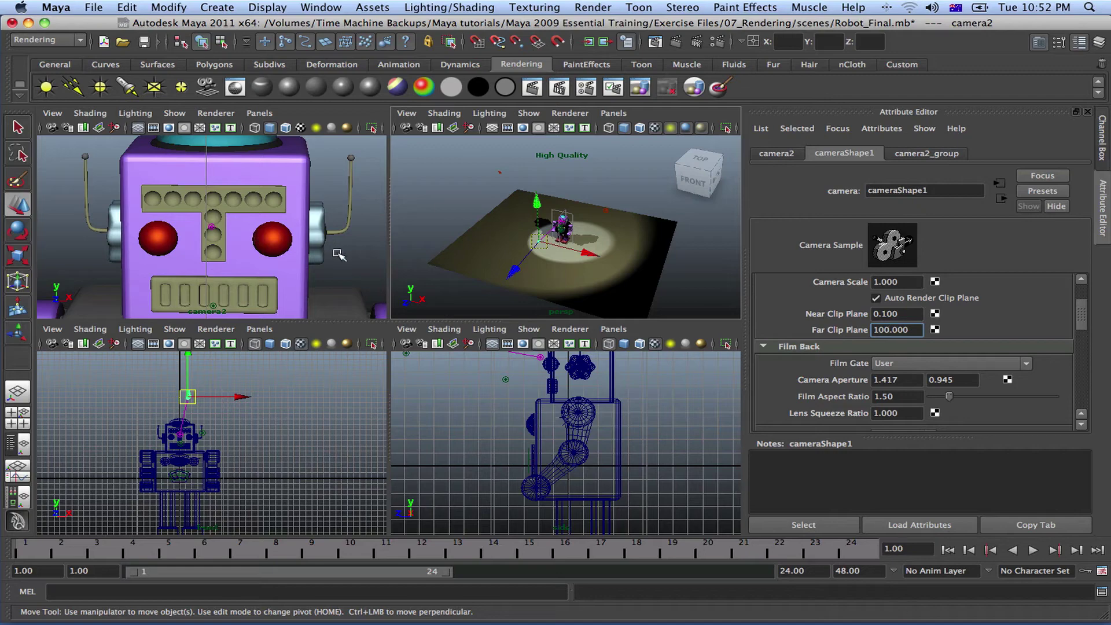
Confirm the 100 far clip and dolly camera2 in and out to test the clipping.
key(Return)
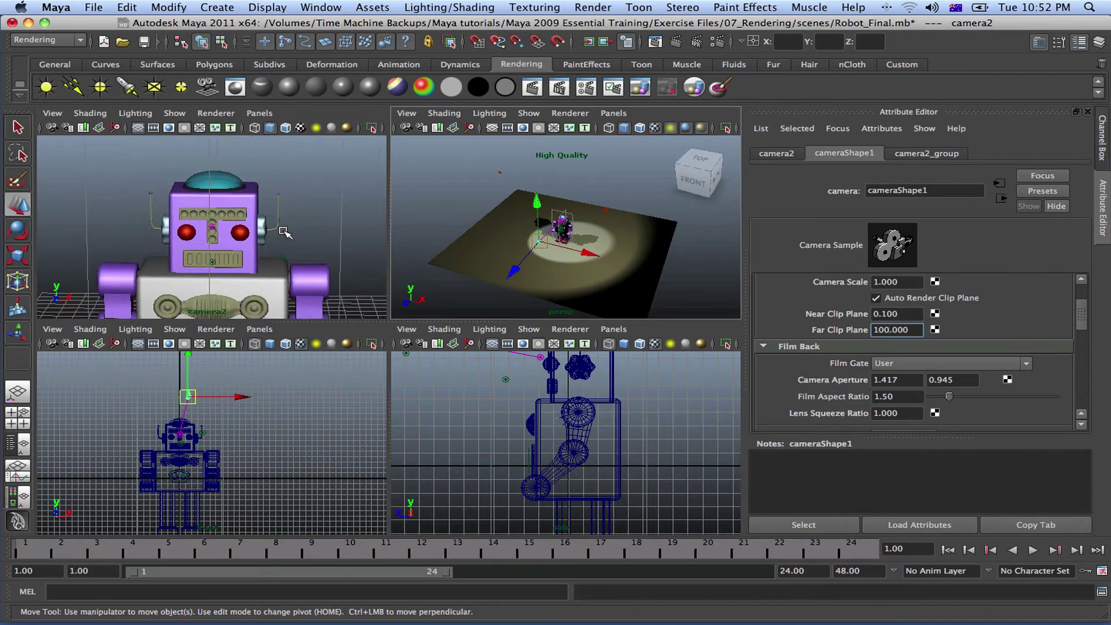
scroll(284, 231, up, 8)
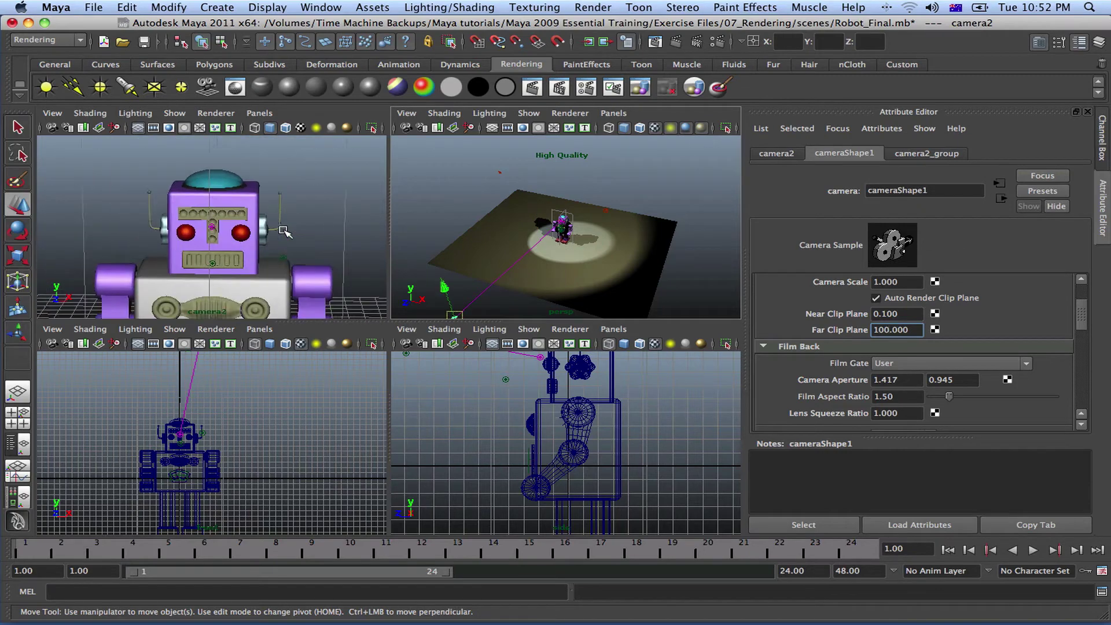
scroll(285, 231, down, 4)
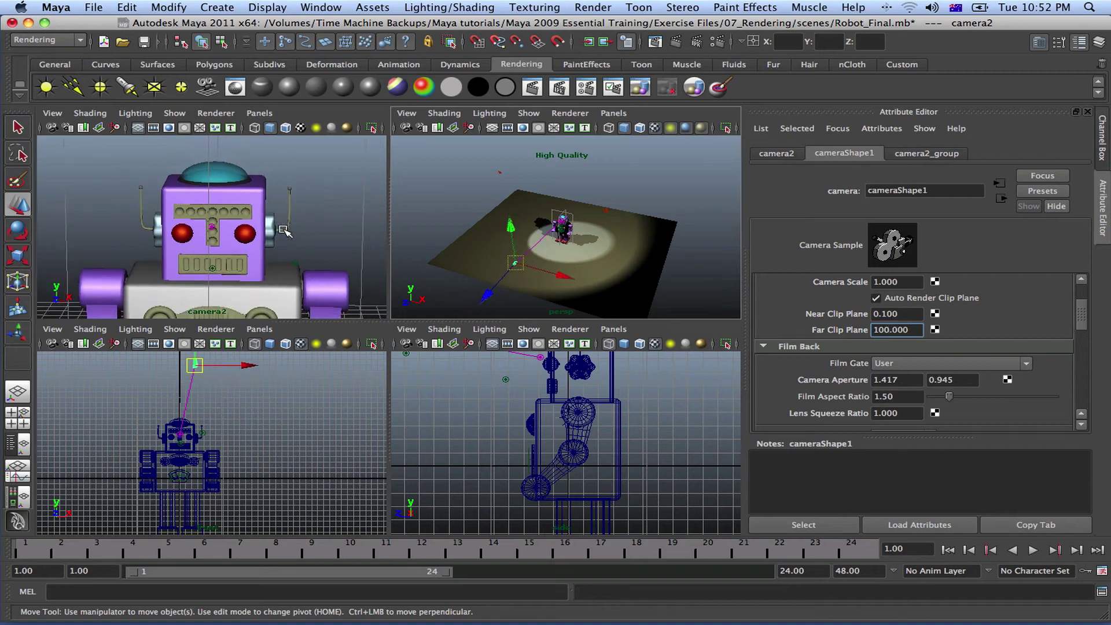
scroll(285, 232, down, 4)
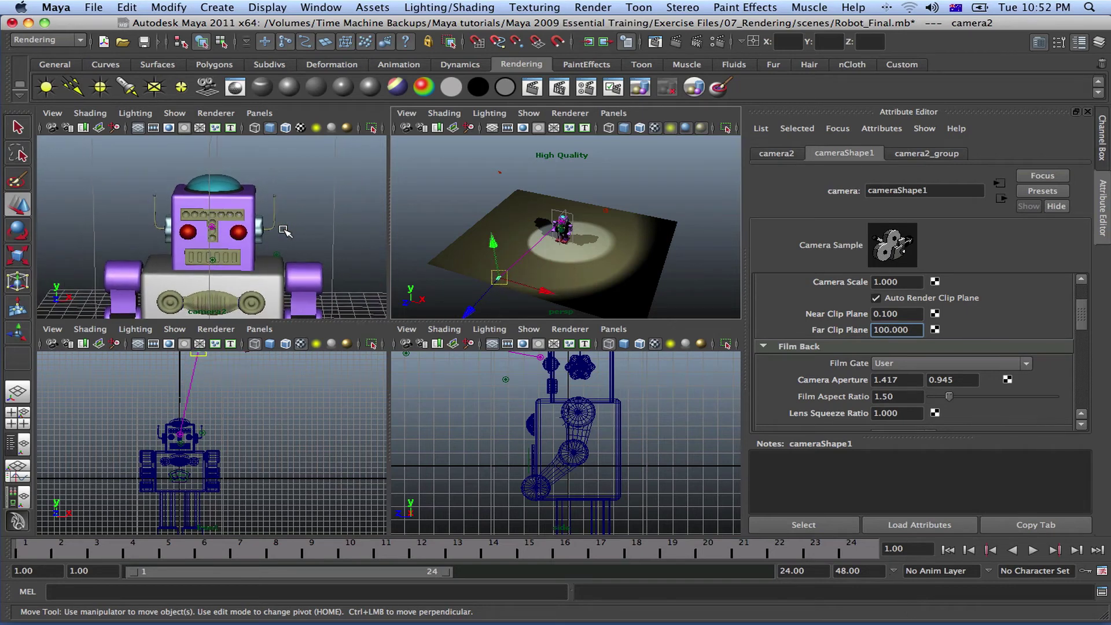
scroll(285, 232, down, 3)
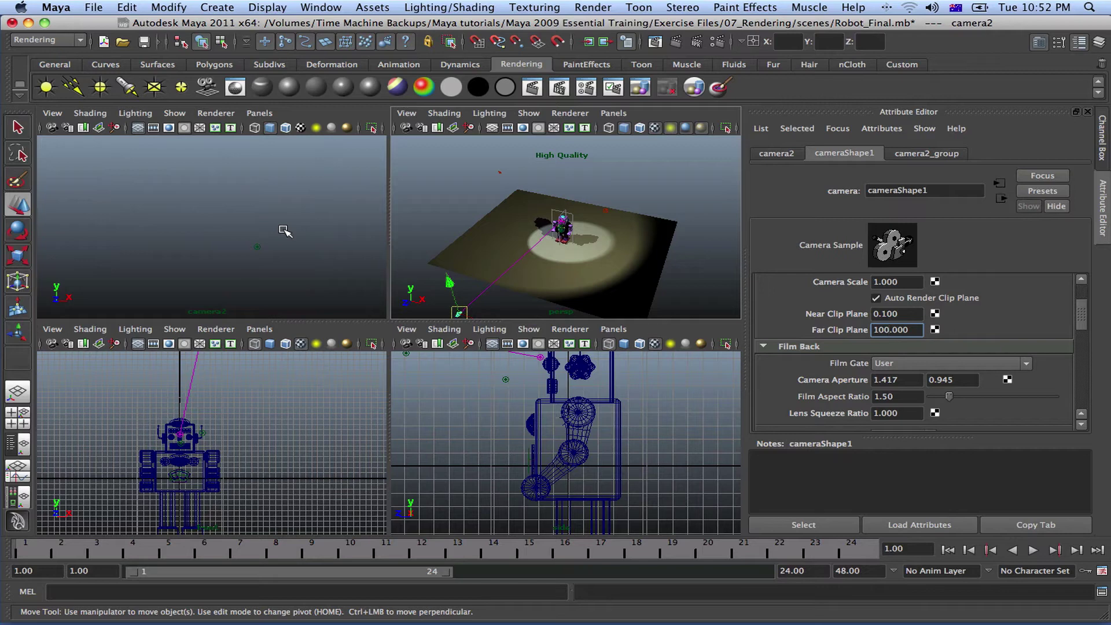
key(Return)
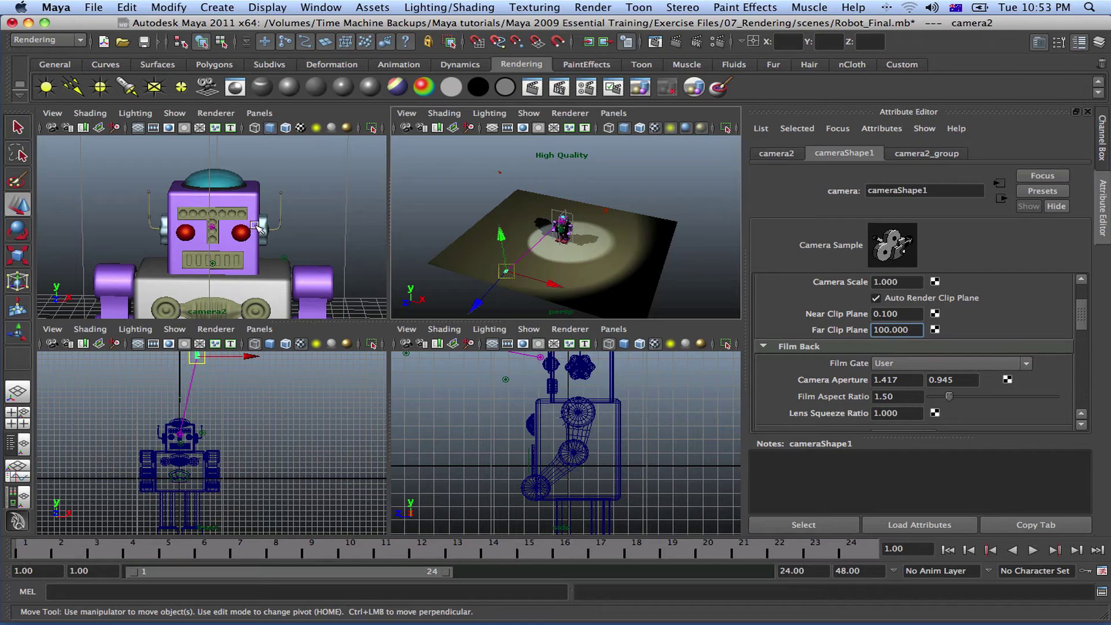
Open camera2's Film Gate dropdown to view the presets from User to Imax, leaving User set.
scroll(854, 365, down, 2)
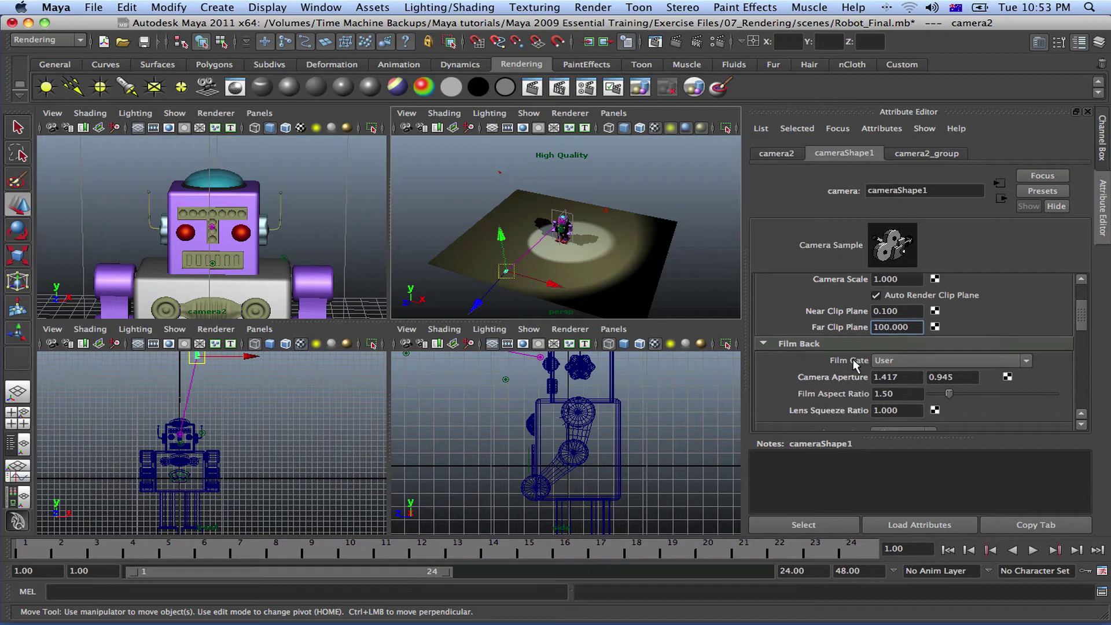
scroll(854, 363, down, 4)
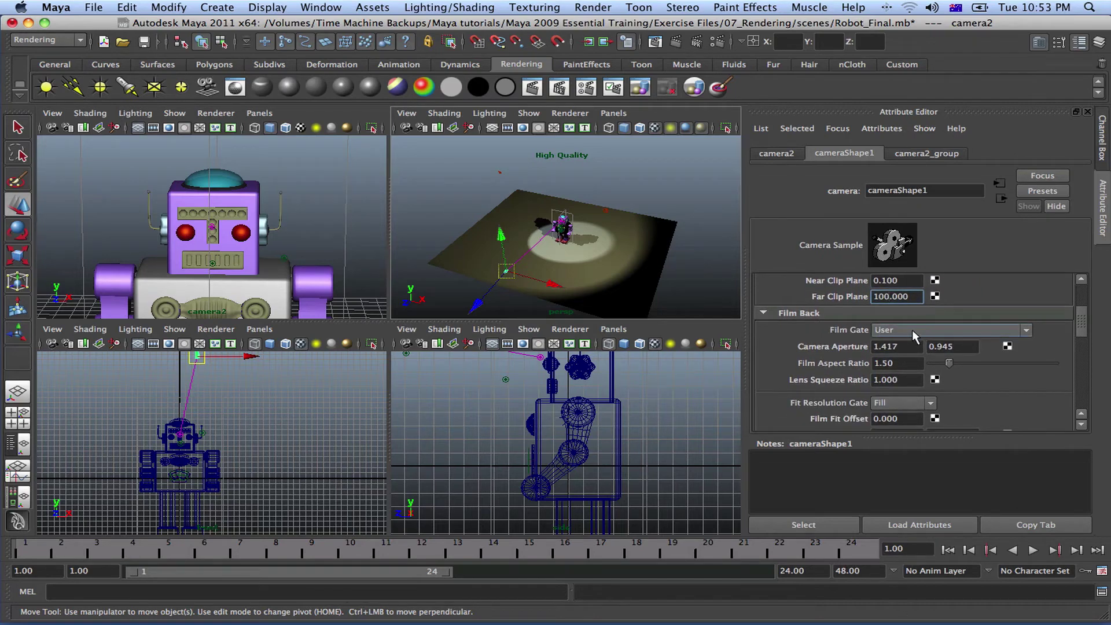
click(1025, 330)
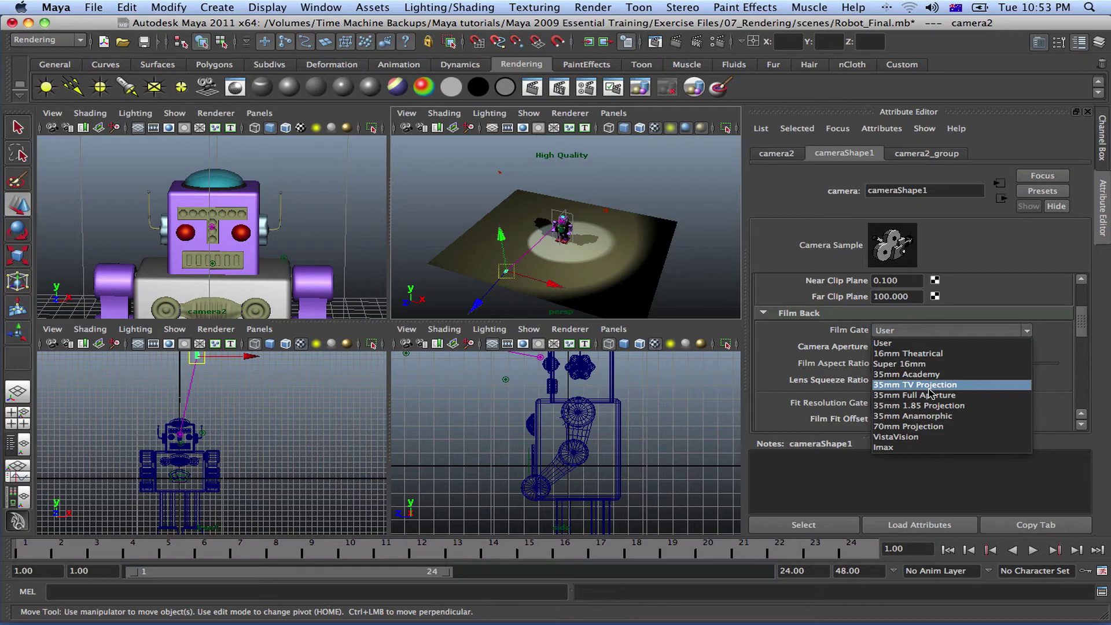
click(782, 343)
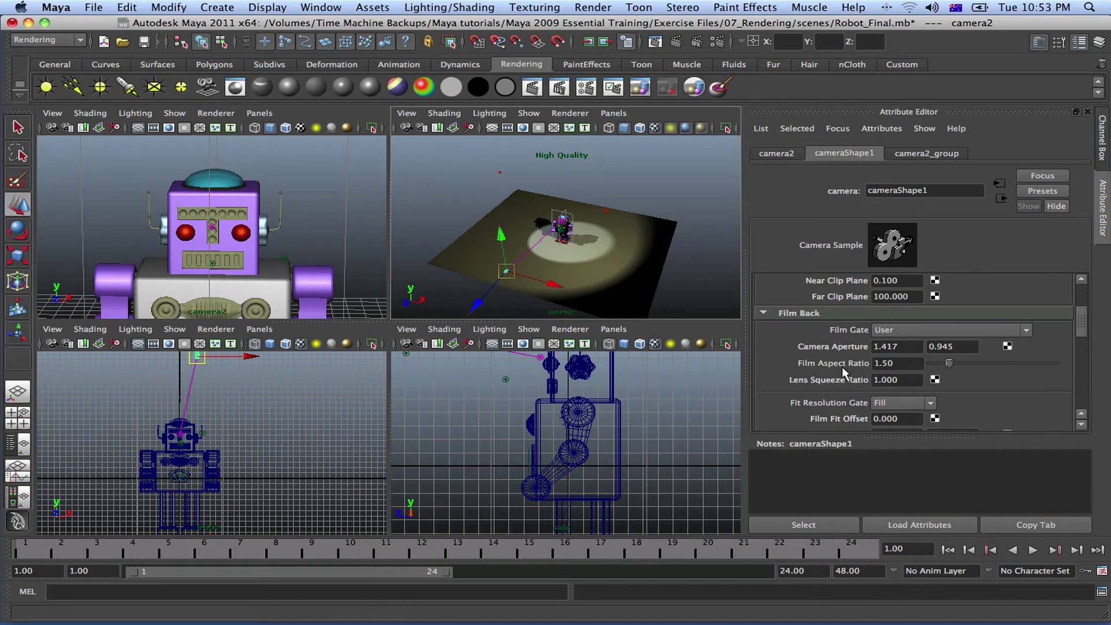
scroll(938, 363, down, 3)
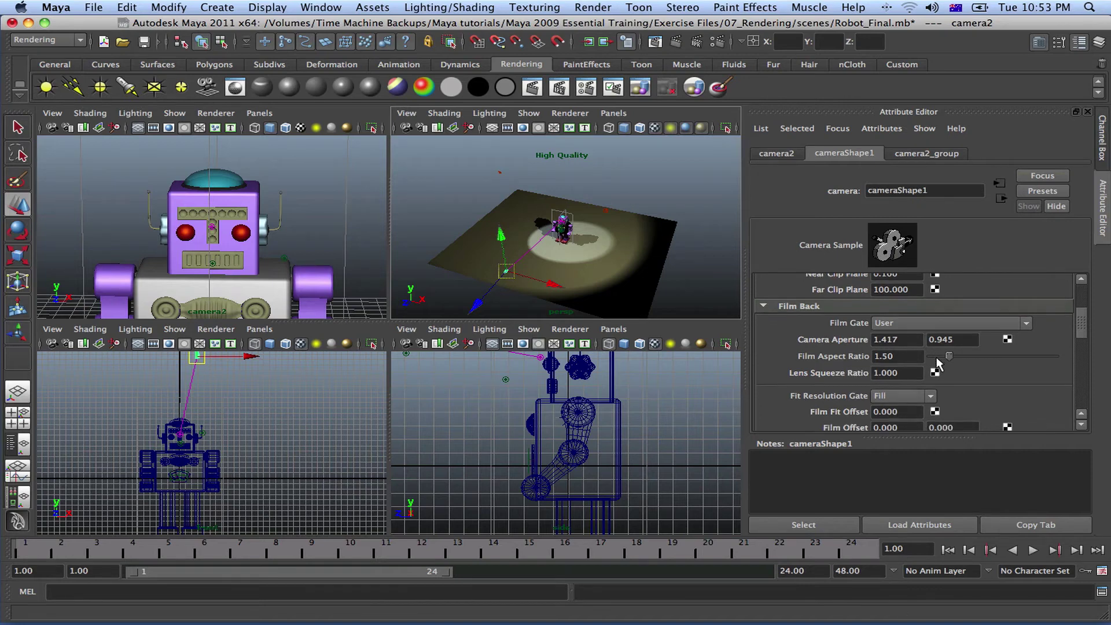
scroll(929, 384, down, 1)
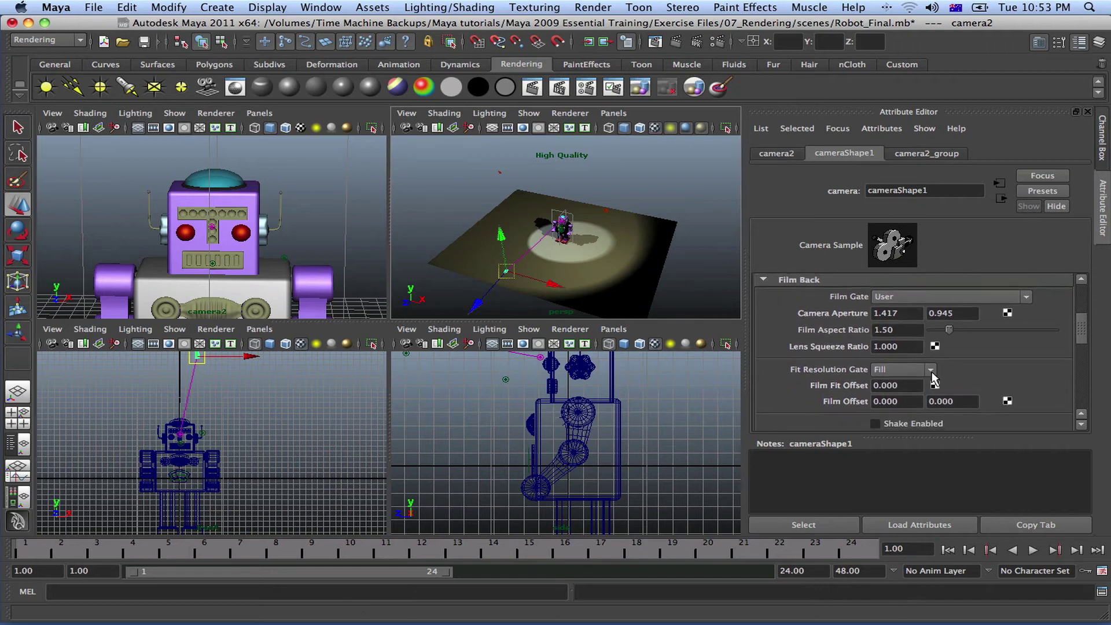
click(930, 370)
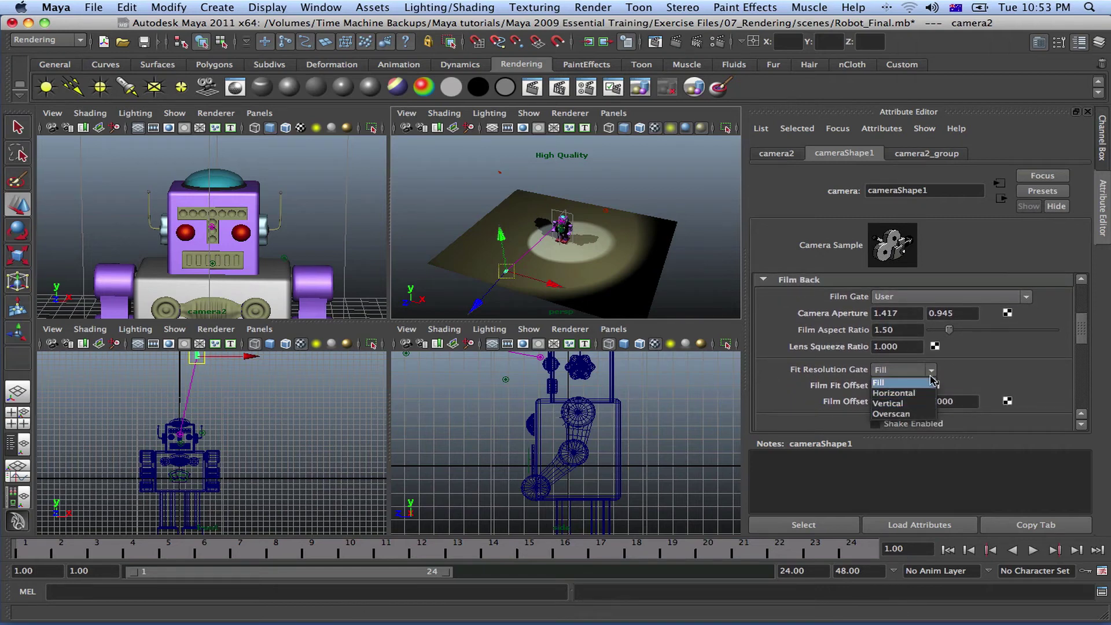
click(994, 359)
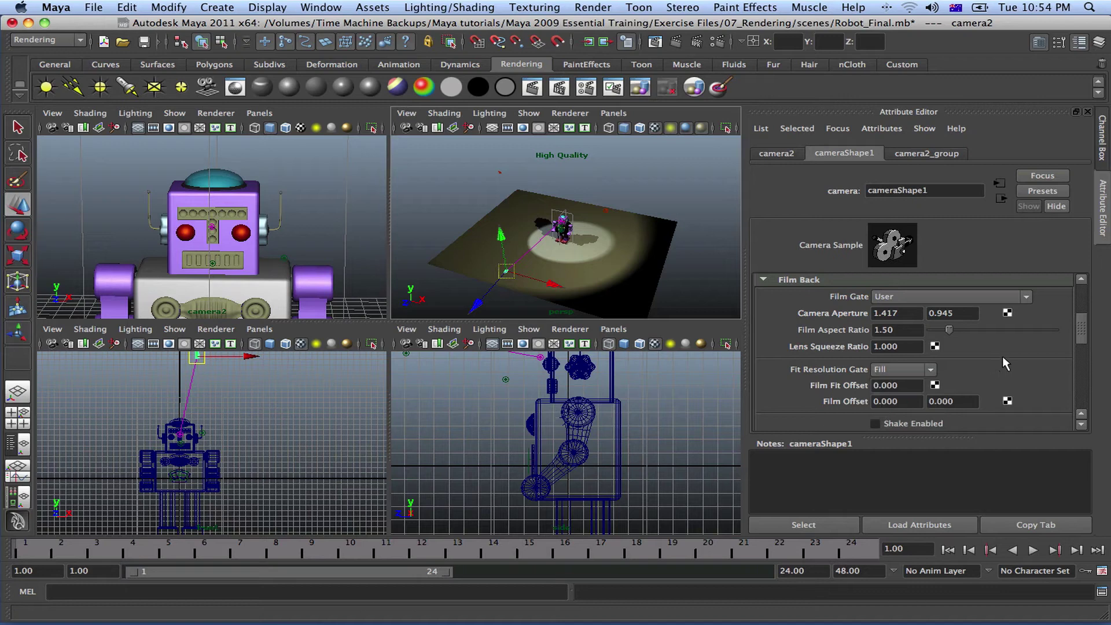
scroll(1060, 335, down, 1)
scroll(1059, 338, down, 4)
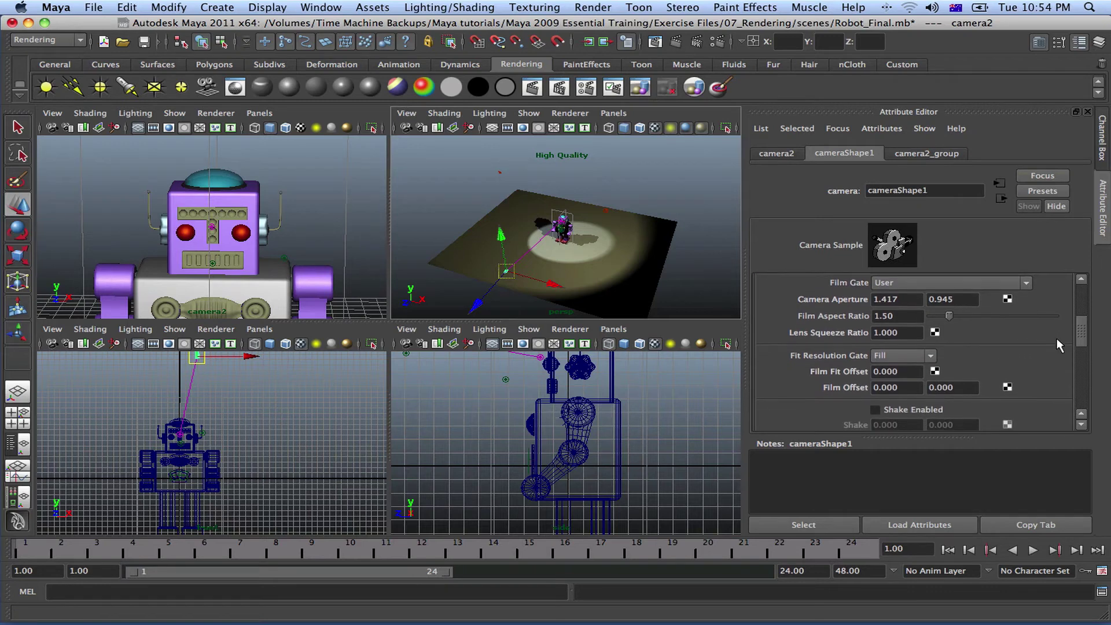
scroll(1054, 339, down, 4)
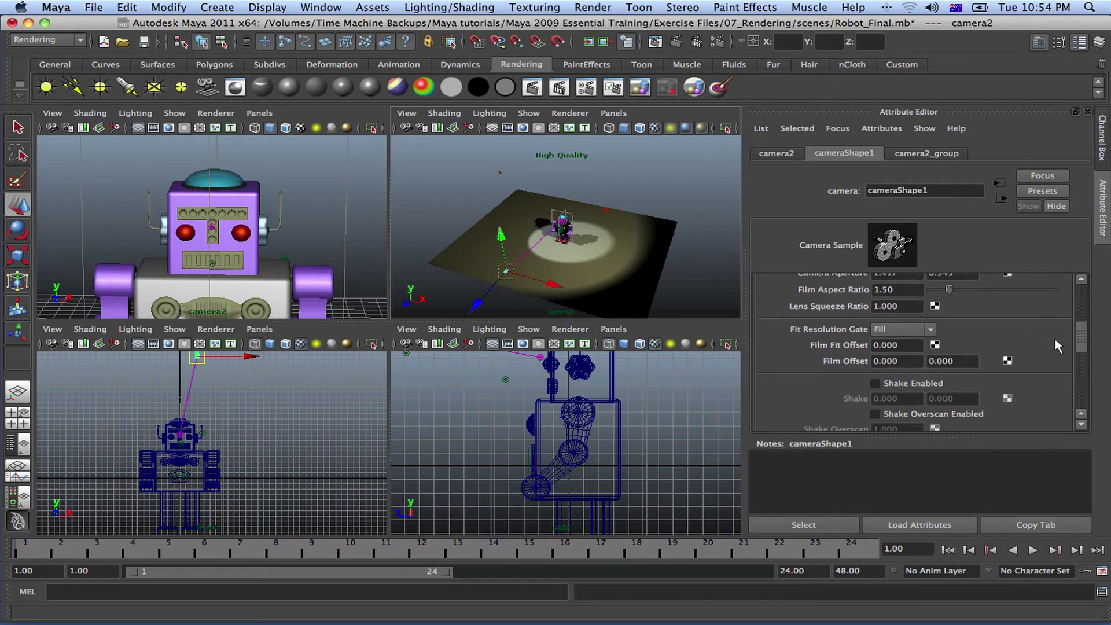
scroll(1054, 339, down, 4)
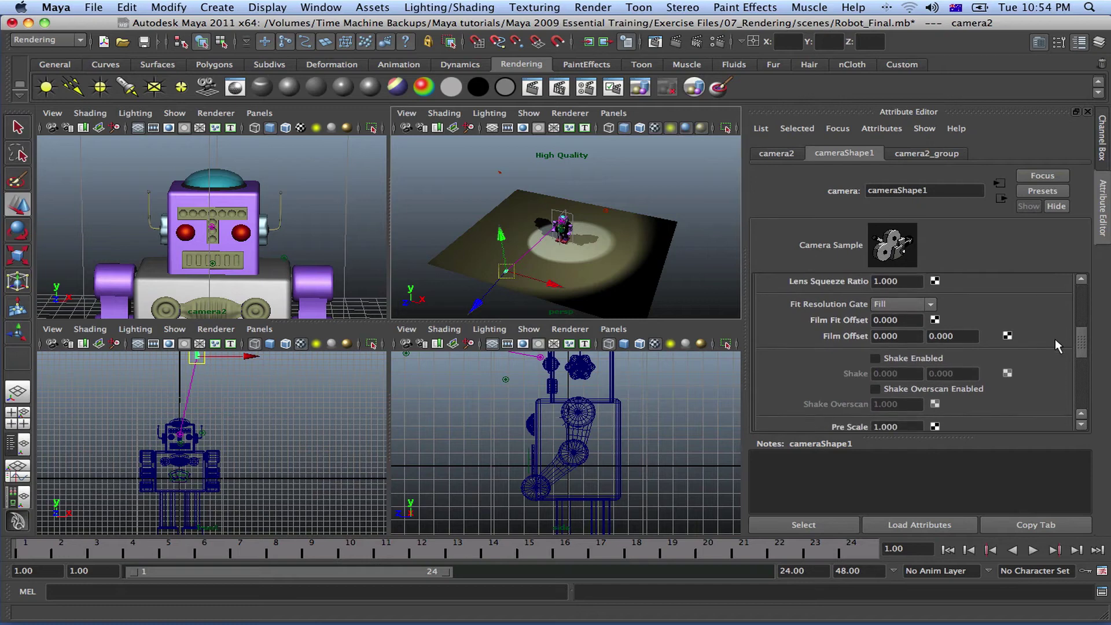
scroll(1054, 338, down, 4)
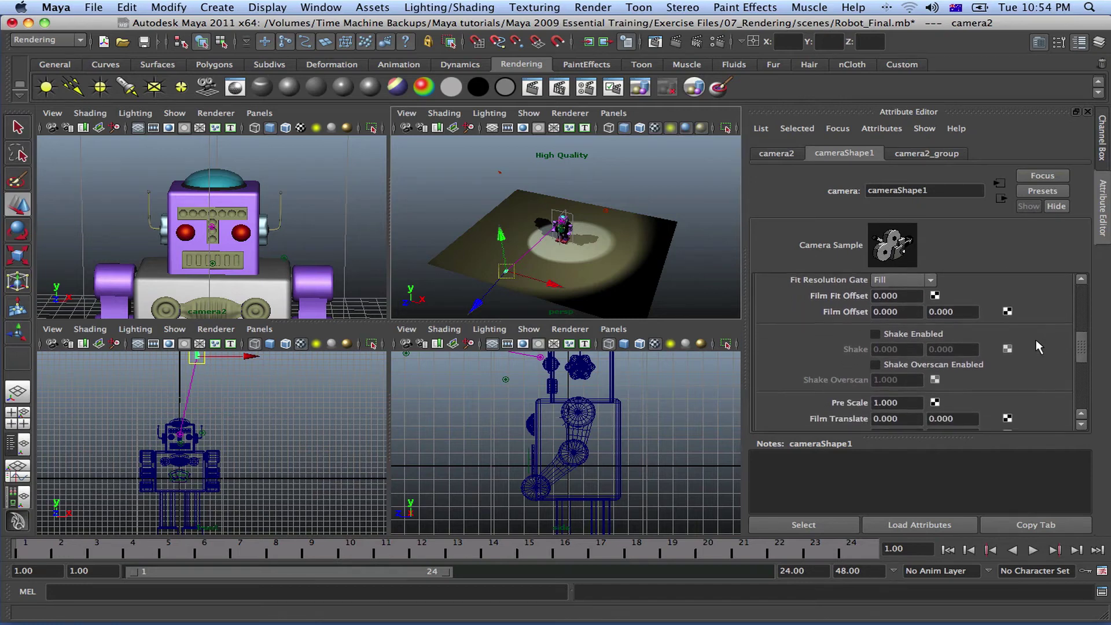
scroll(1042, 340, down, 4)
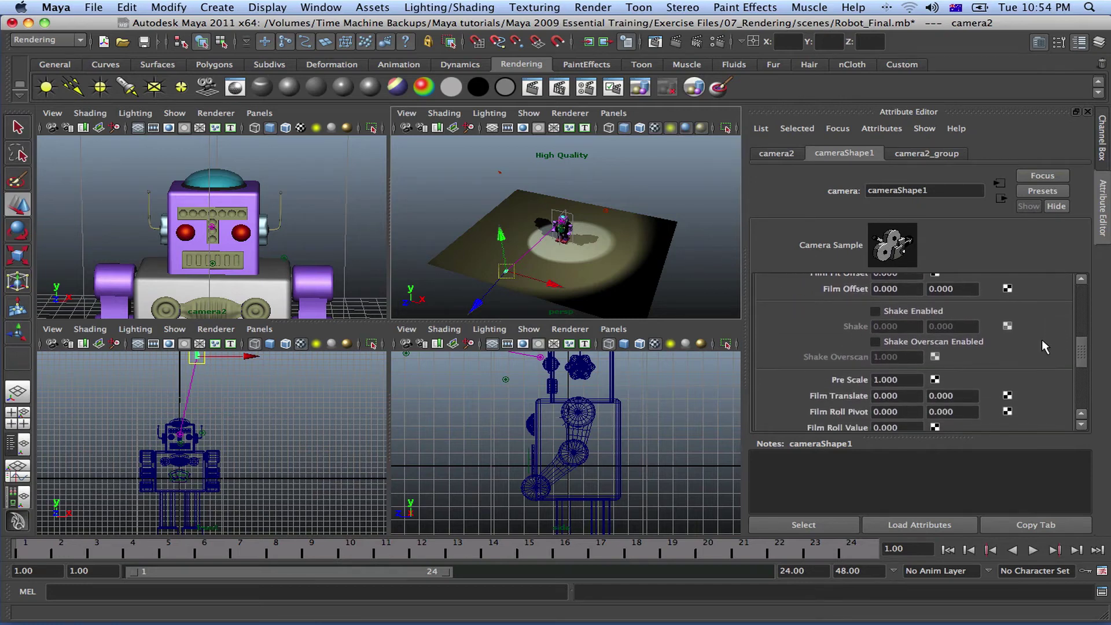
scroll(1042, 340, down, 4)
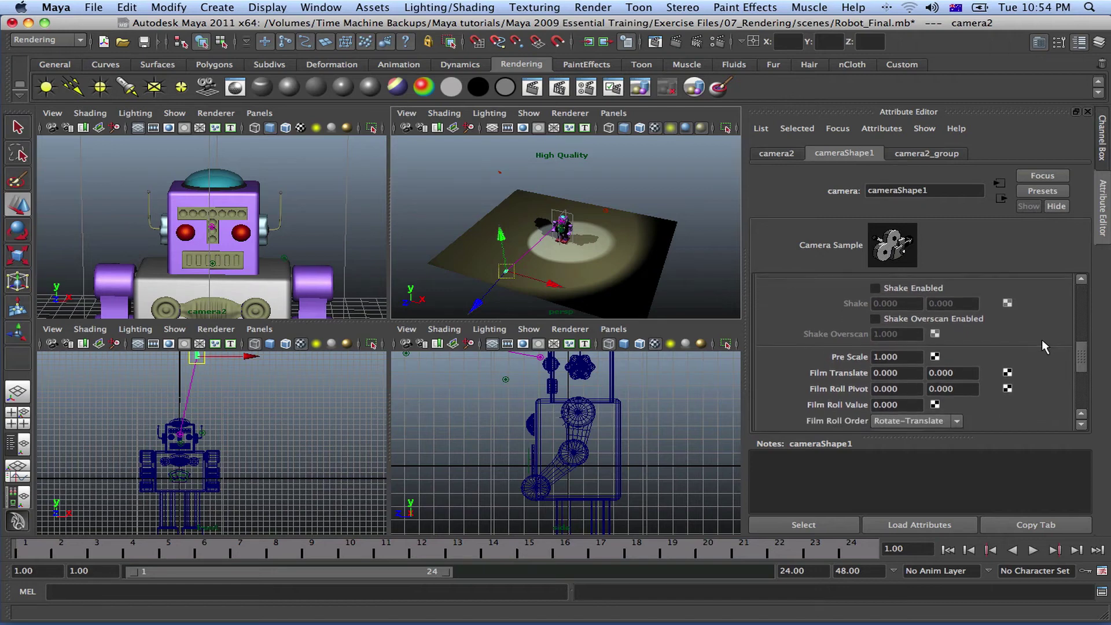
scroll(1041, 340, down, 4)
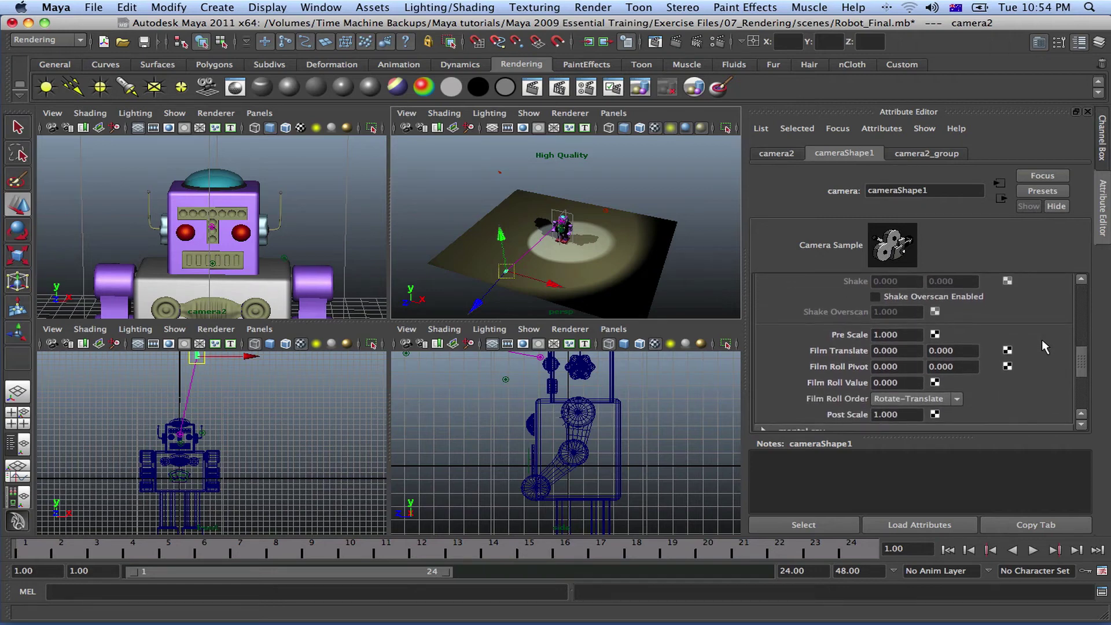
scroll(1036, 347, down, 4)
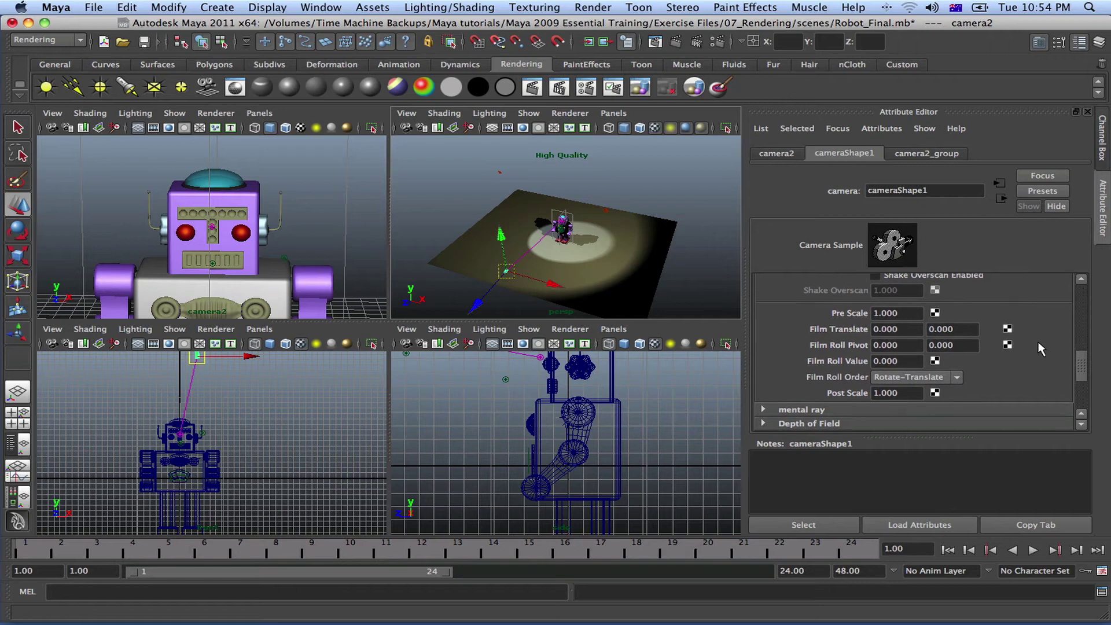
scroll(775, 399, down, 4)
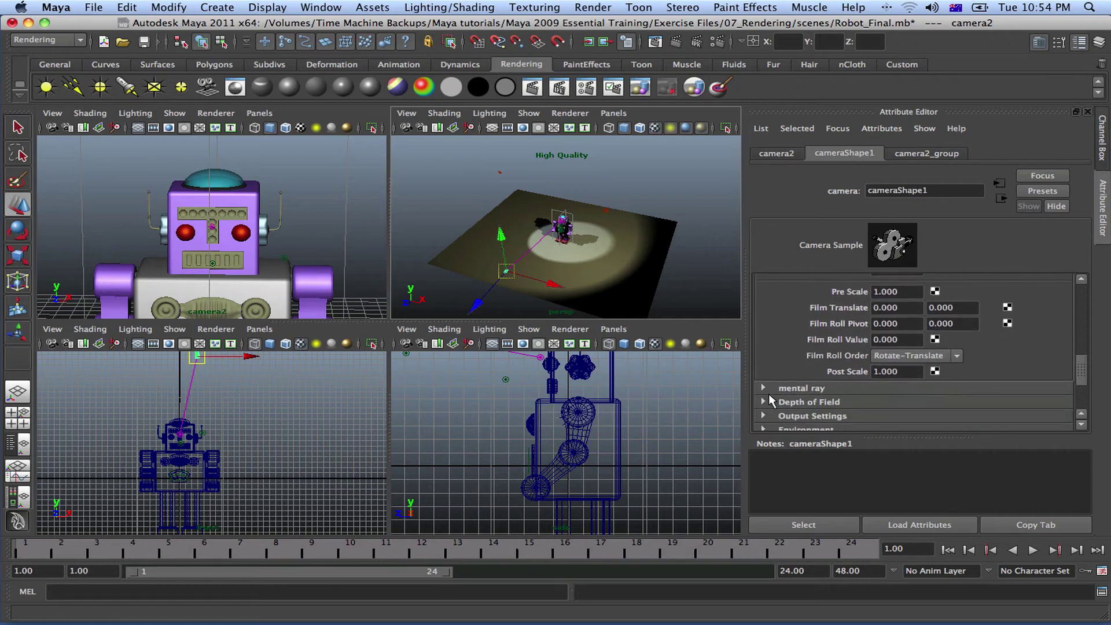
scroll(762, 366, down, 4)
scroll(765, 366, down, 4)
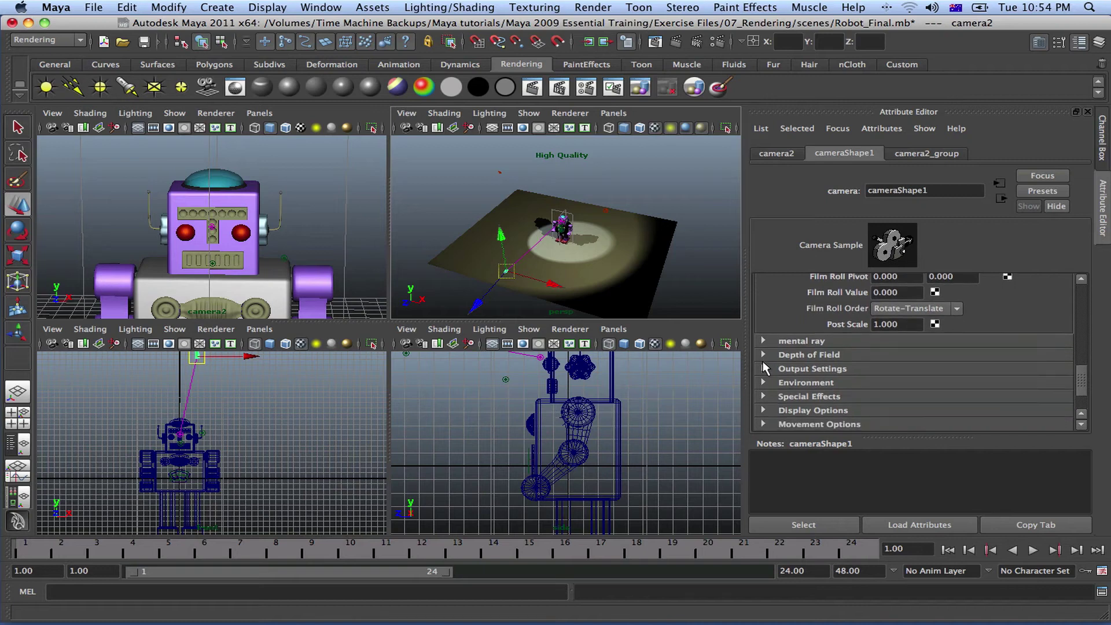
scroll(771, 354, down, 4)
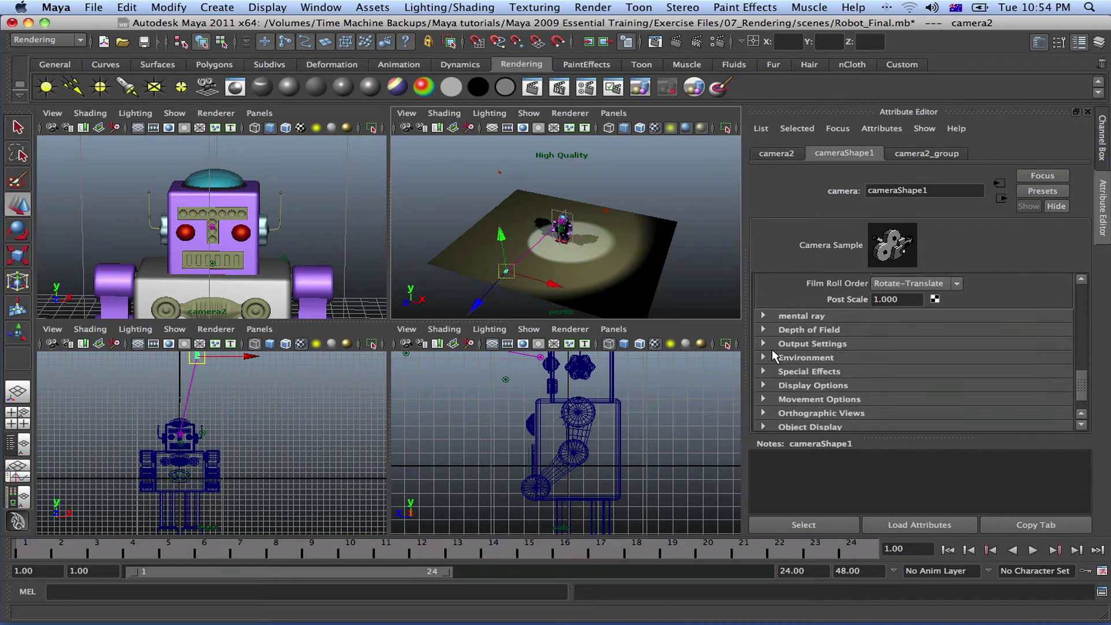
Look through the mental ray and Depth of Field sections, then expand camera2's Output Settings.
scroll(770, 347, down, 2)
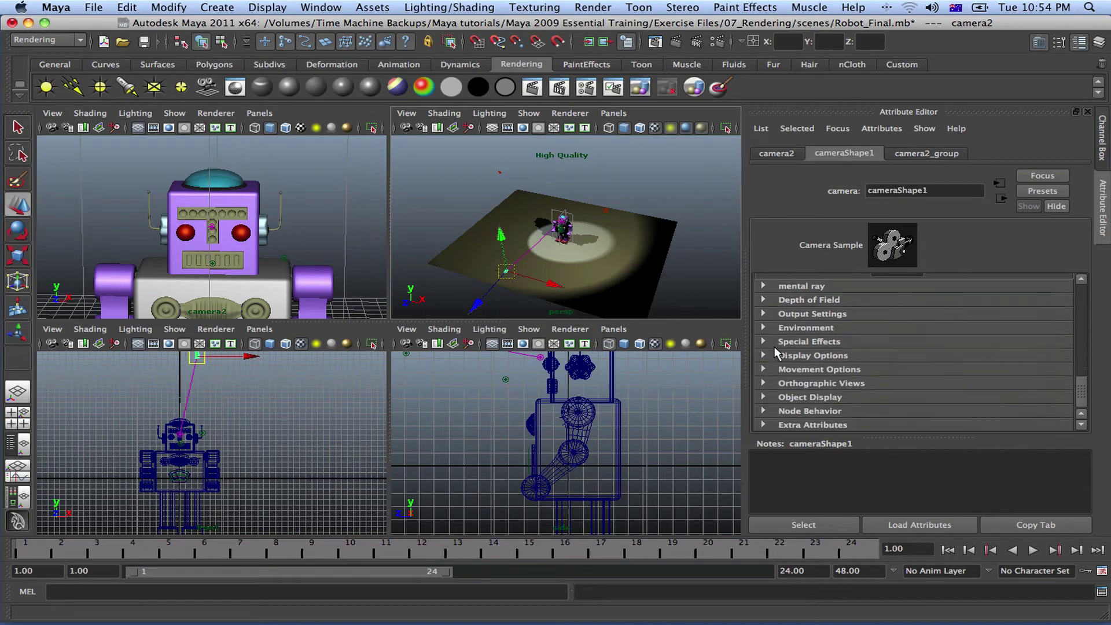
click(763, 282)
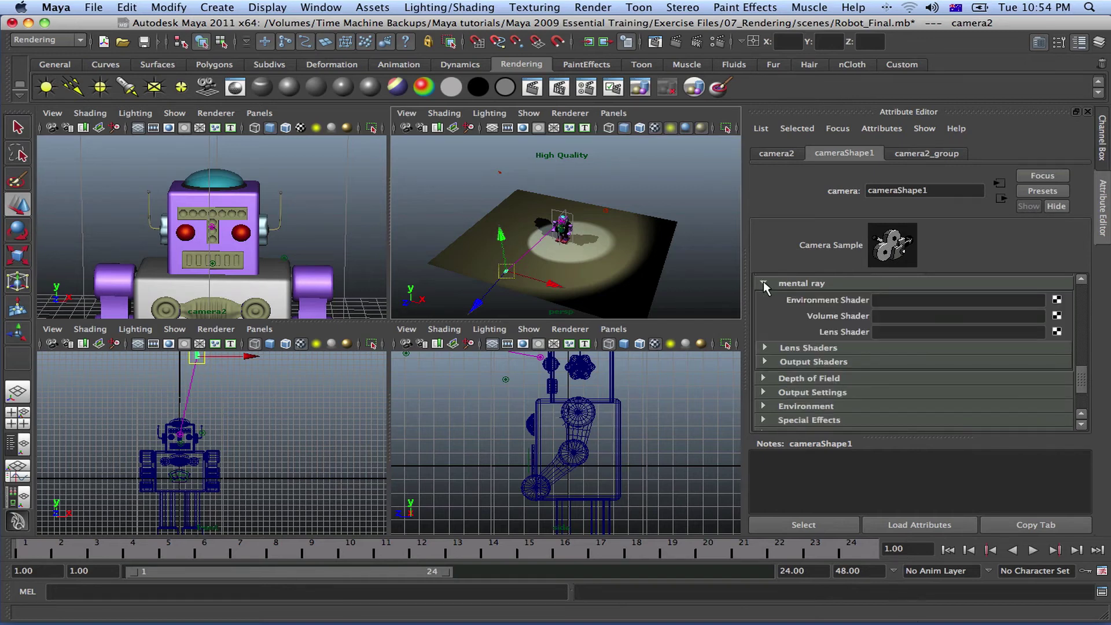
click(762, 281)
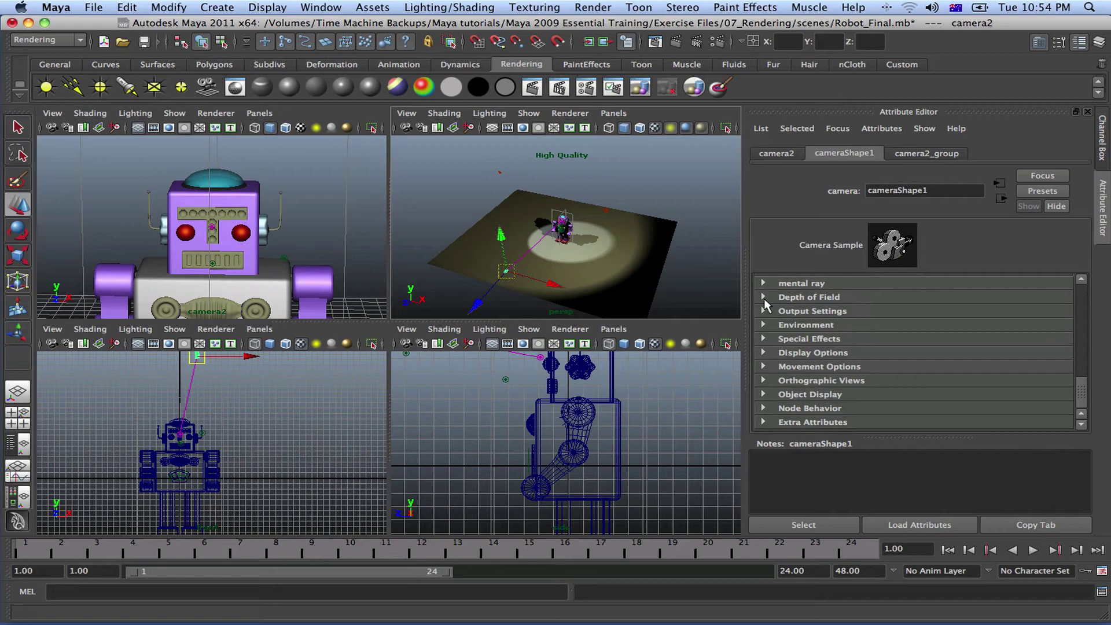
click(764, 296)
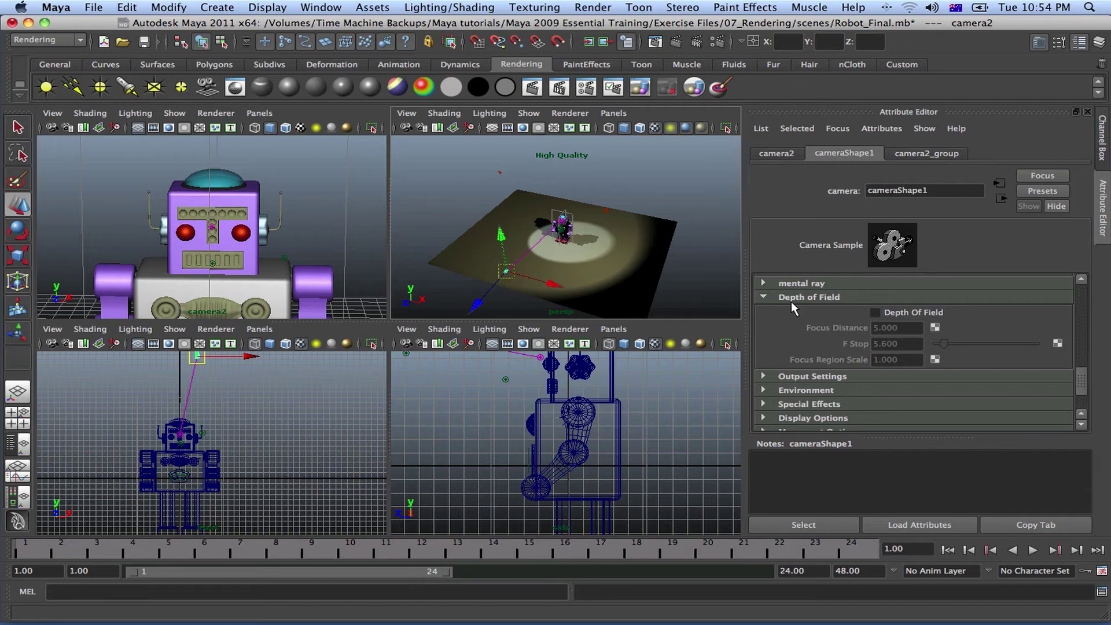
click(763, 296)
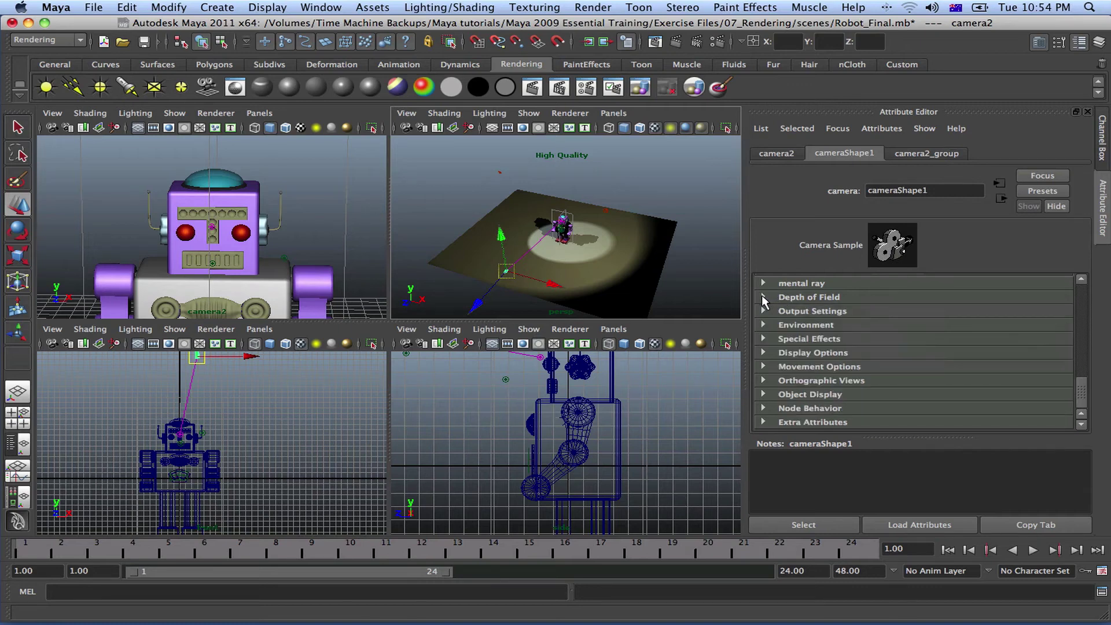
click(763, 310)
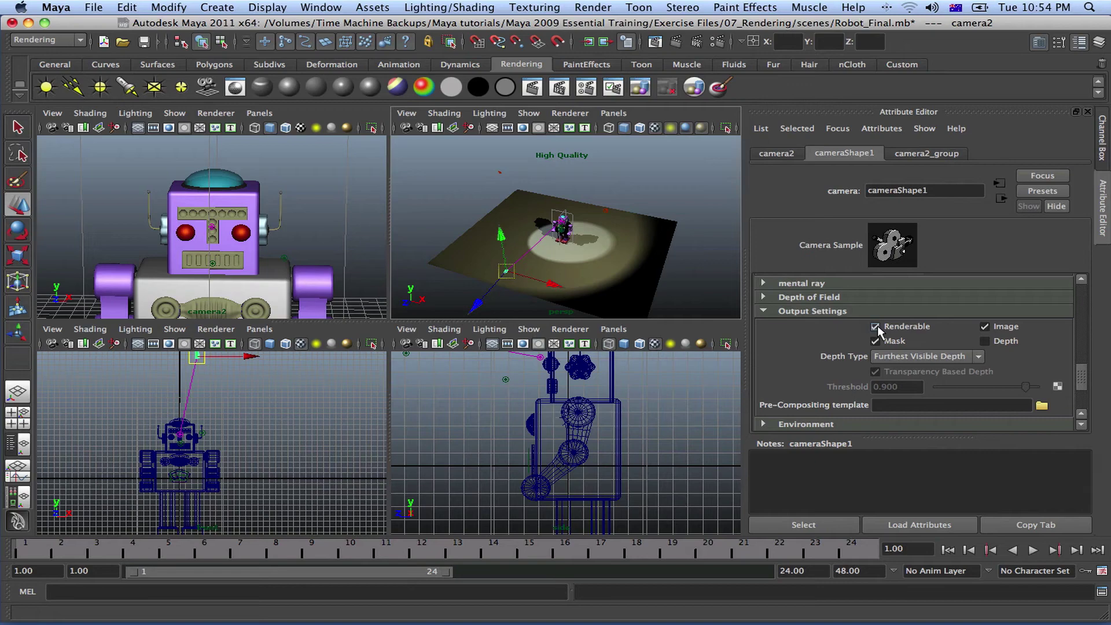
Maximize the perspective view and select camera2 in the scene.
click(632, 275)
key(space)
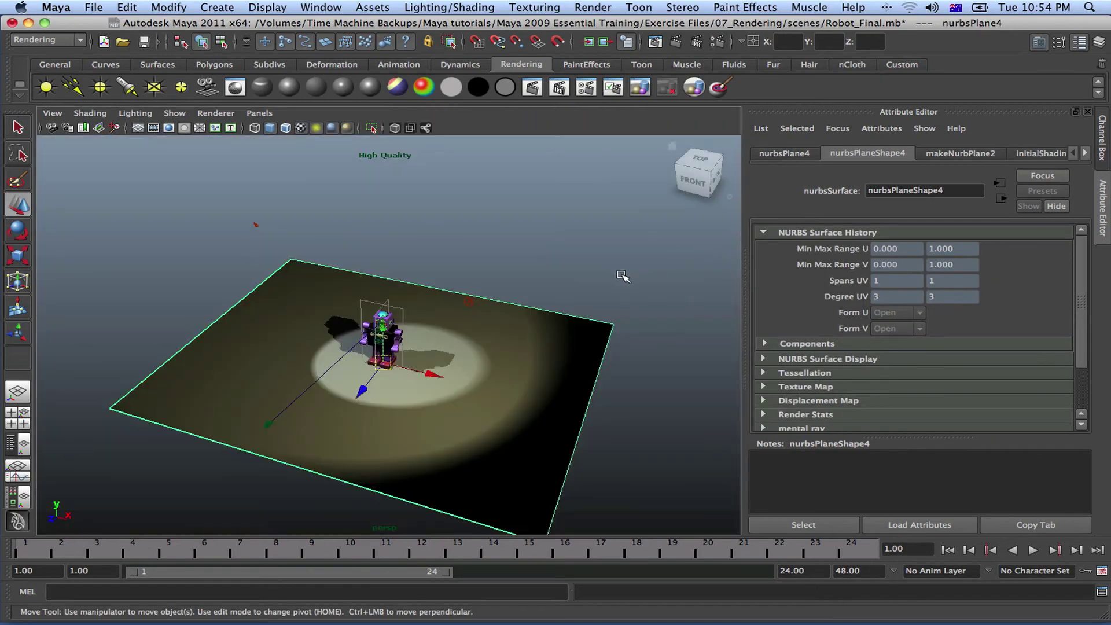
scroll(322, 376, down, 5)
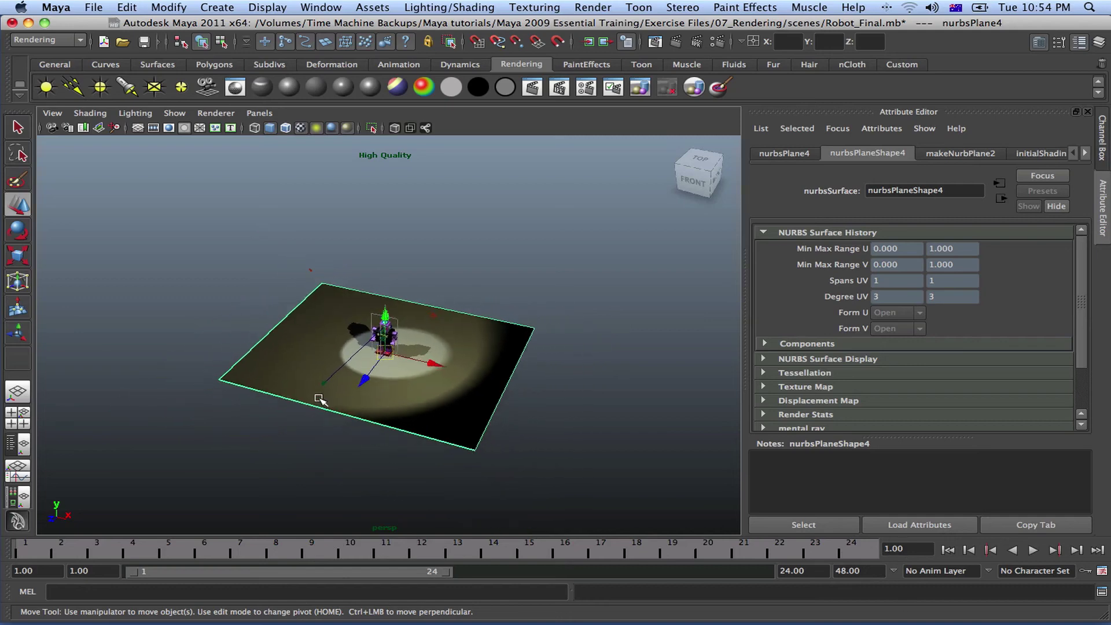
scroll(319, 399, up, 2)
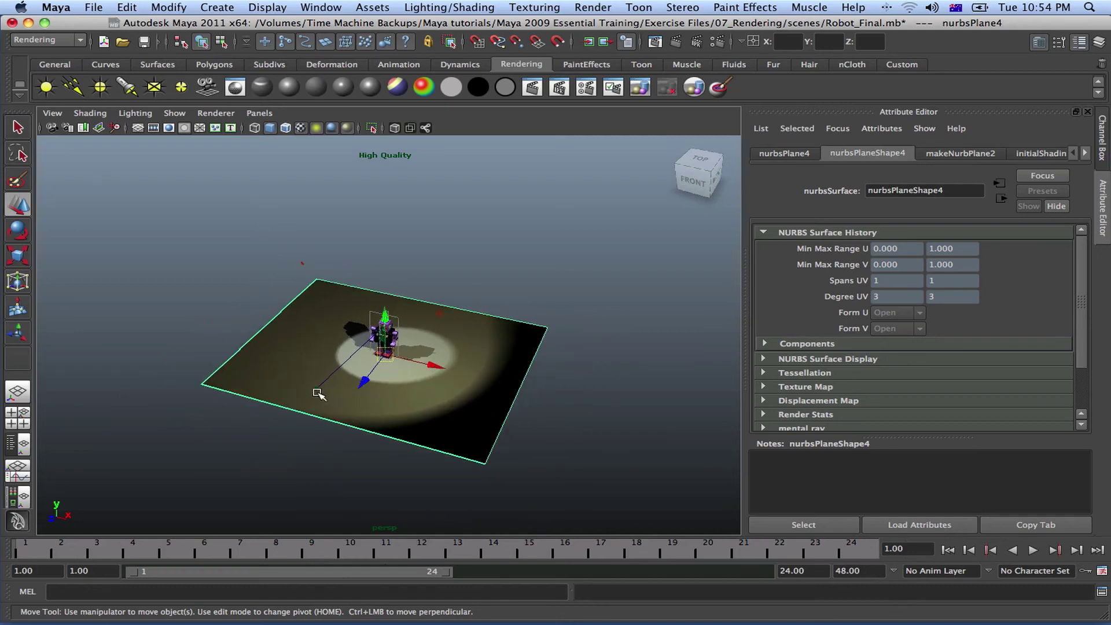
click(317, 391)
scroll(317, 391, up, 3)
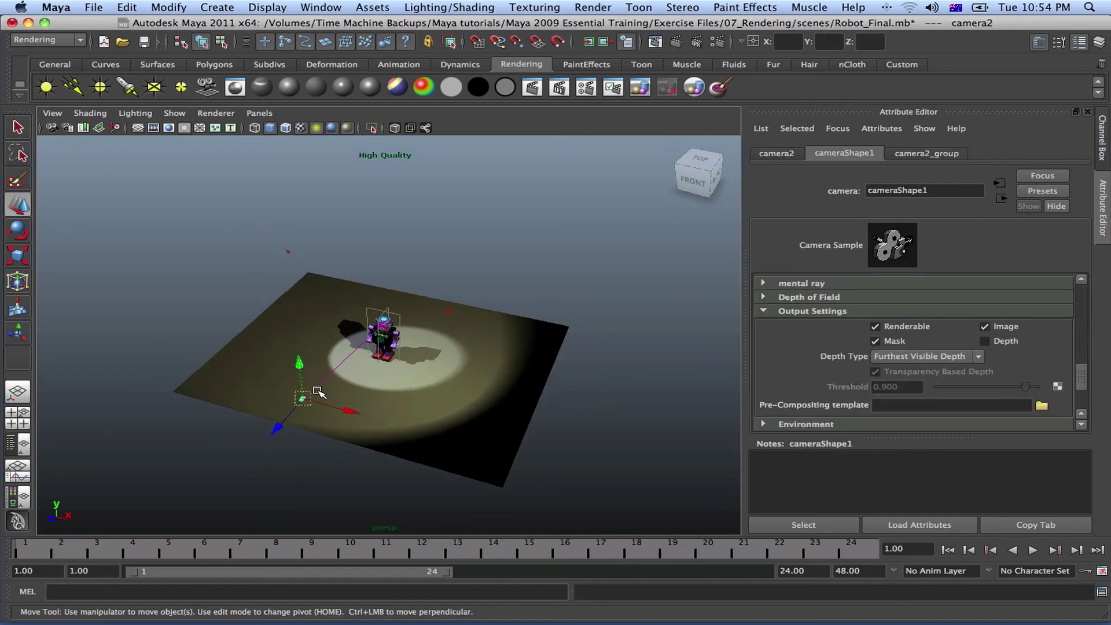
scroll(322, 396, up, 3)
Enable Depth output and disable Mask for camera2, keeping Image on with Furthest Visible Depth.
click(984, 341)
click(984, 328)
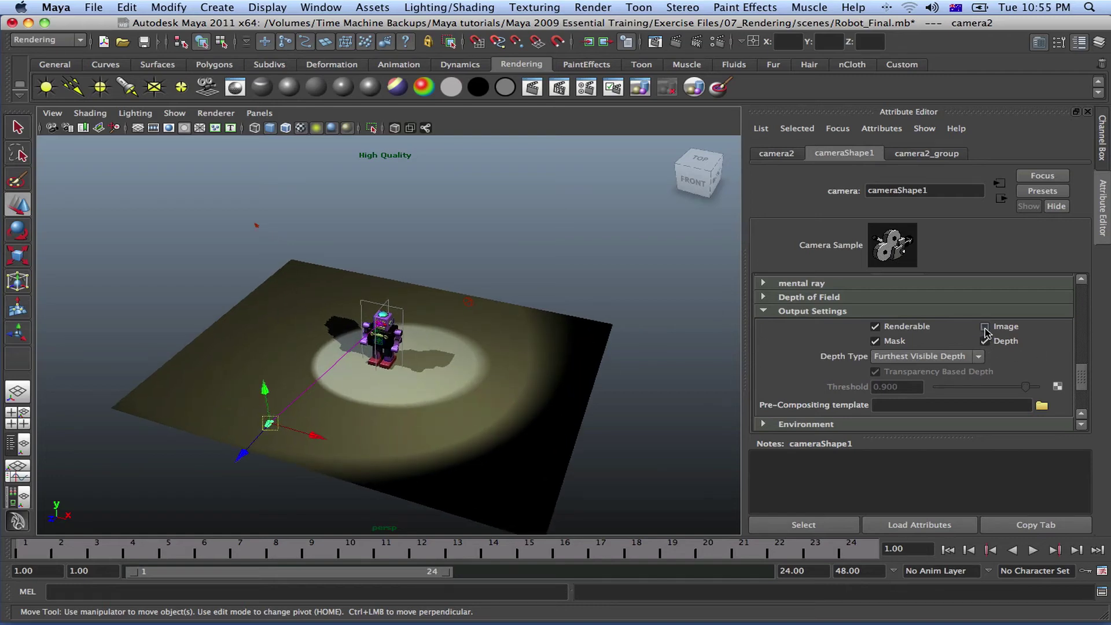
click(879, 341)
click(984, 327)
scroll(987, 345, down, 3)
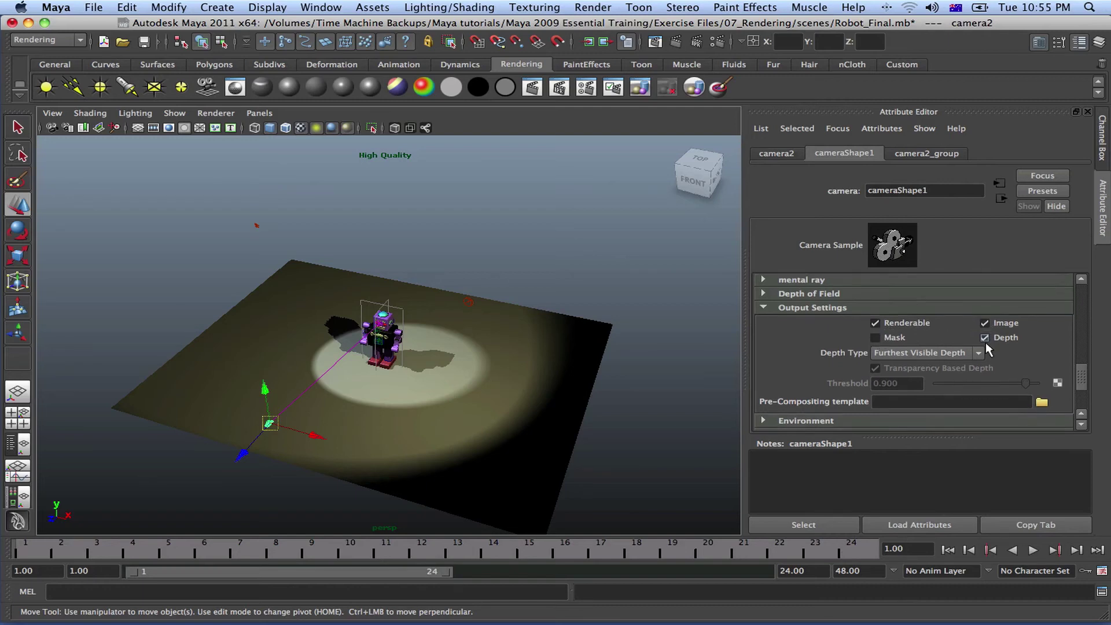
scroll(985, 344, down, 3)
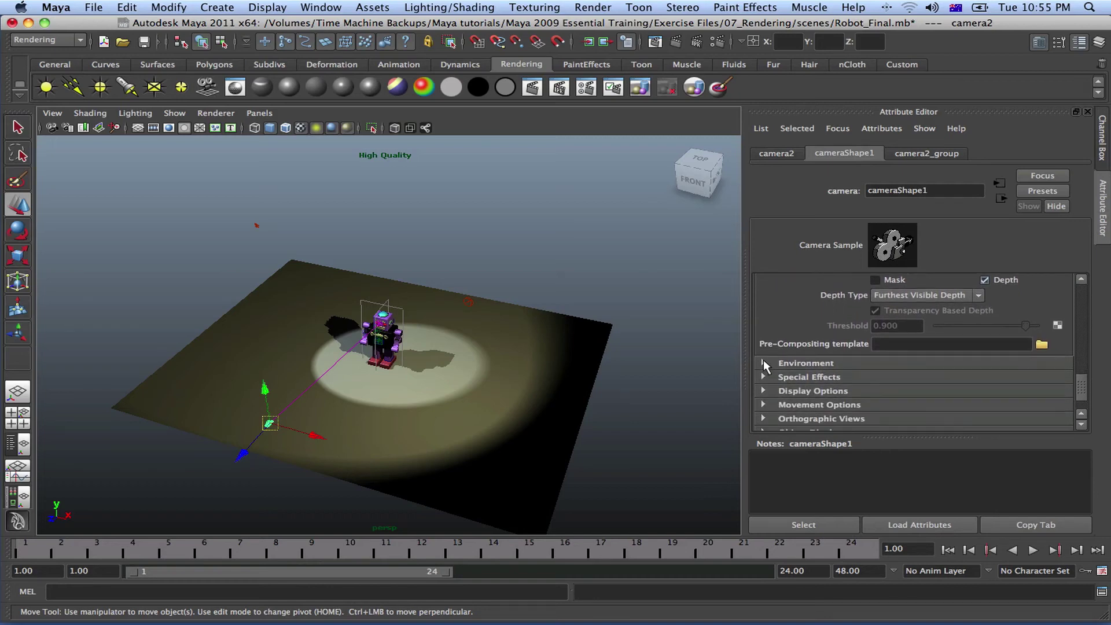
Set camera2's Environment Background Color to pure blue, then return to the four-view layout.
click(762, 361)
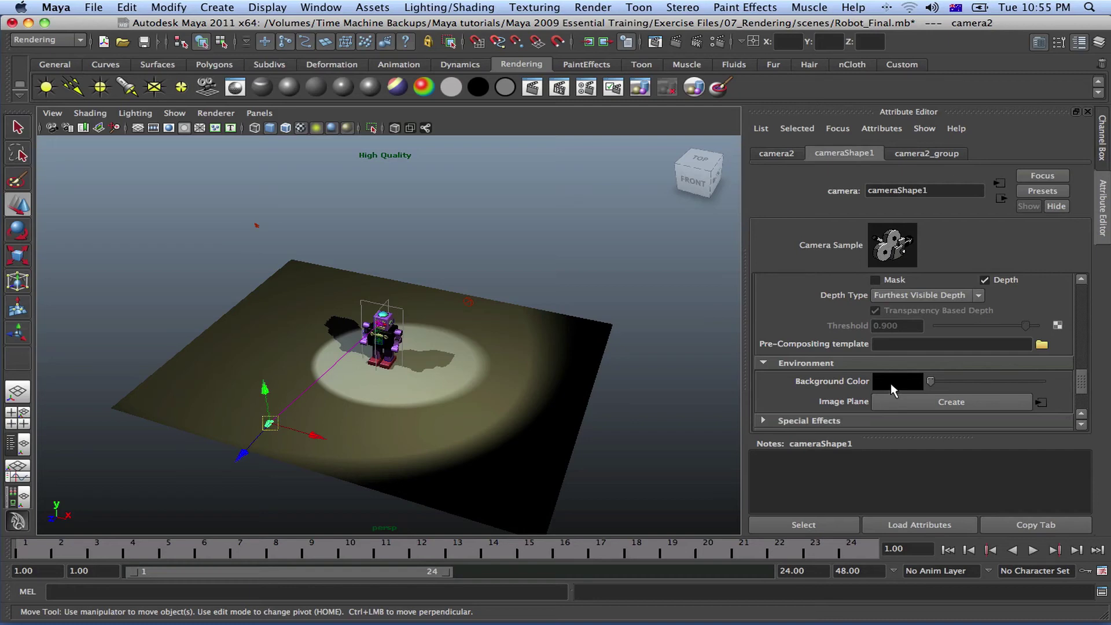
click(897, 380)
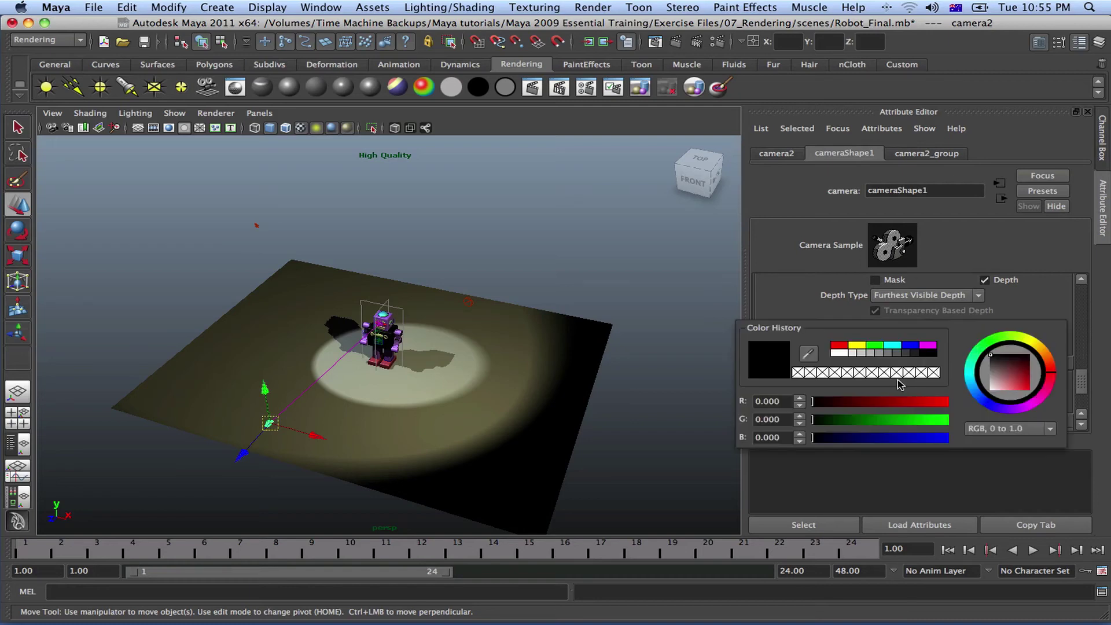
click(911, 346)
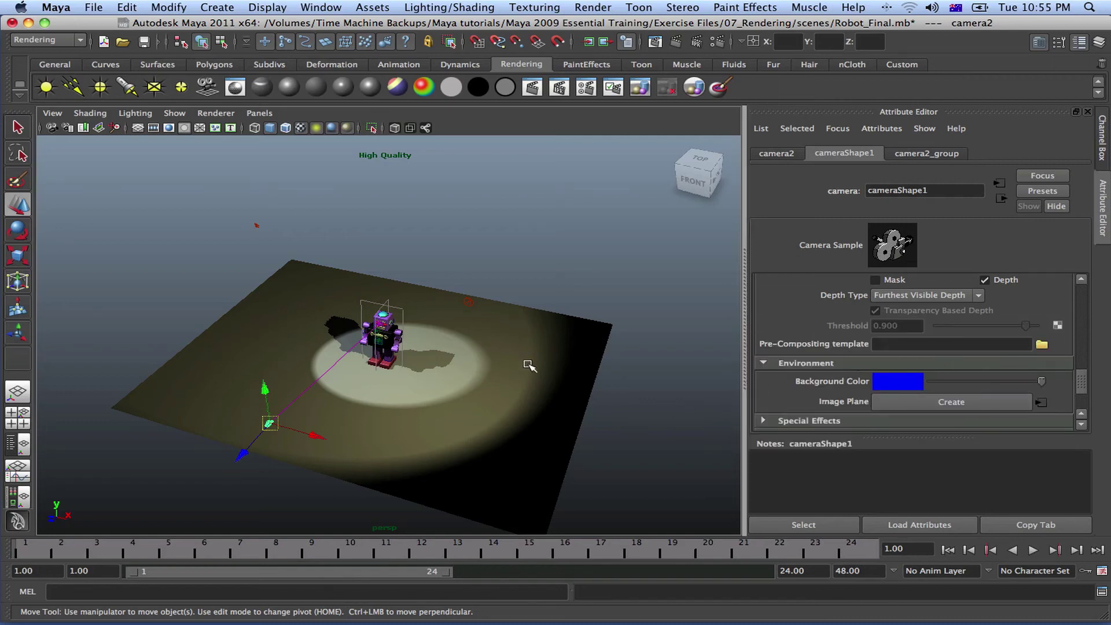
key(space)
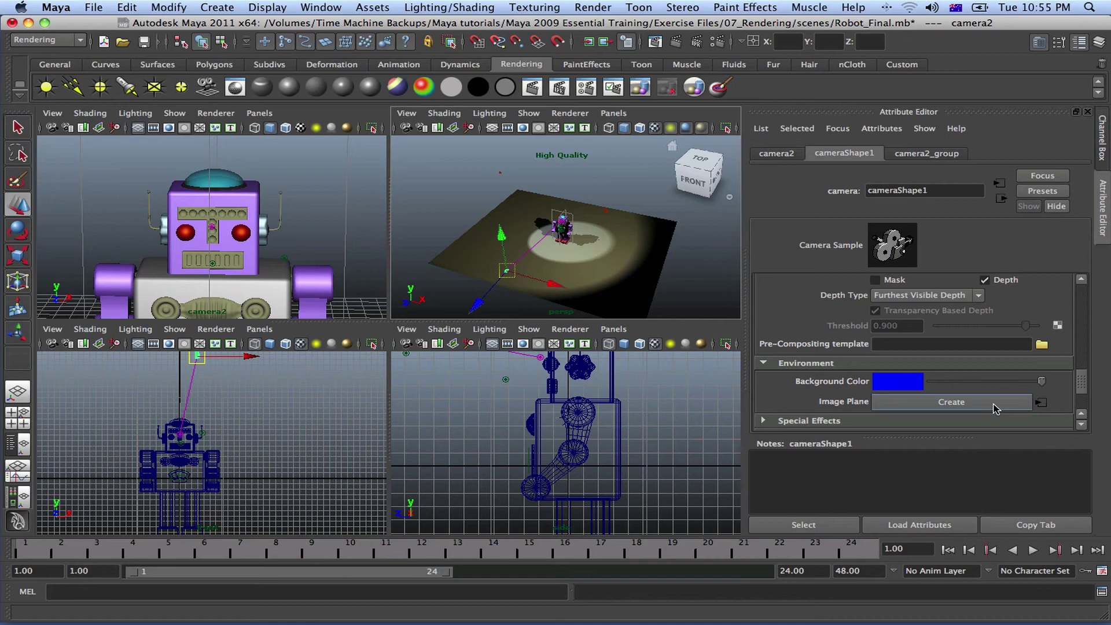
Check the front viewport's Image Plane options, then show camera2's Special Effects settings (Shutter Angle 144).
click(53, 329)
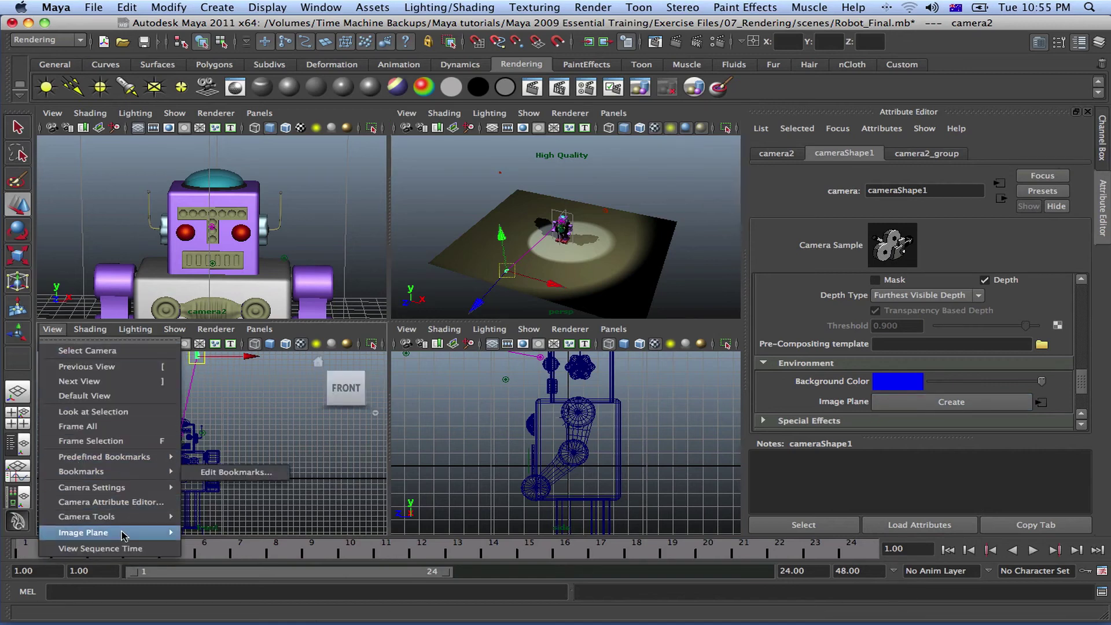
mouse_move(137, 533)
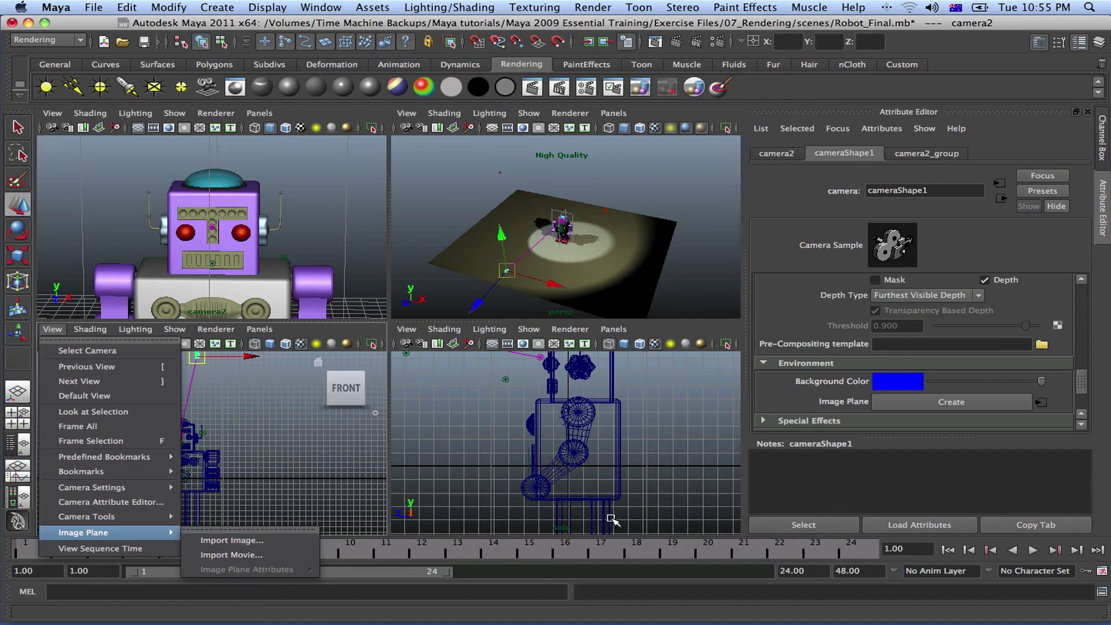
scroll(847, 398, down, 2)
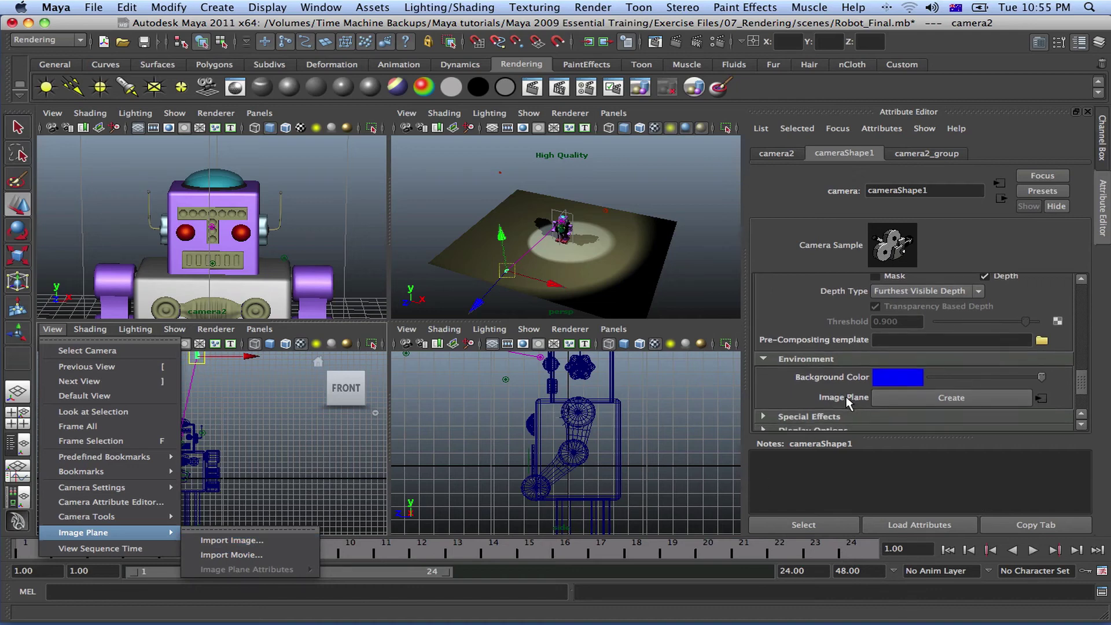
scroll(845, 394, down, 4)
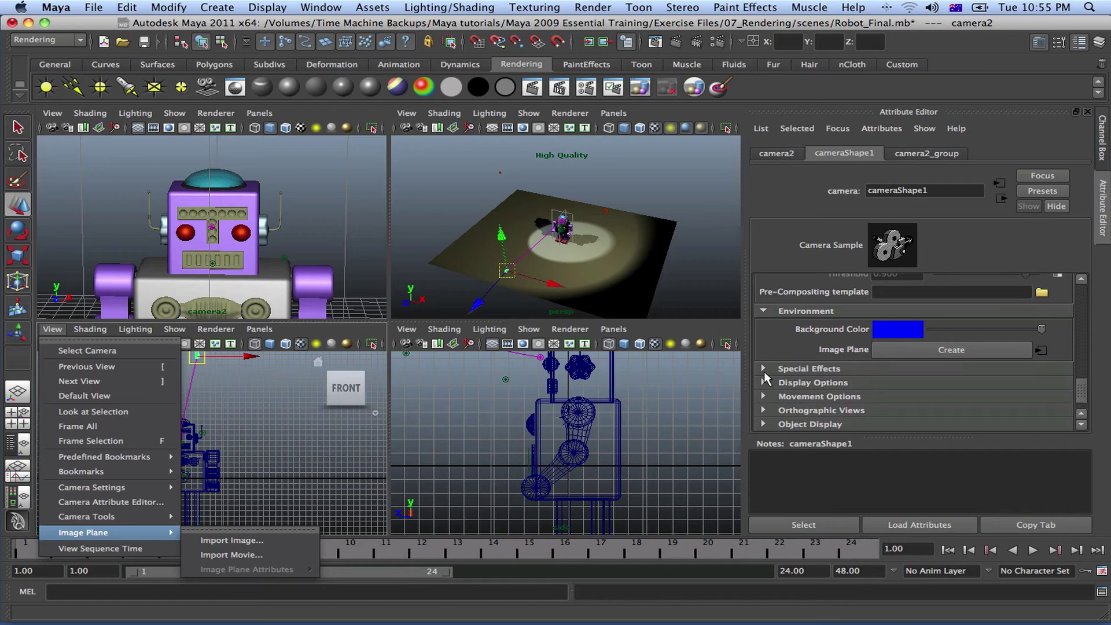
click(764, 369)
click(763, 368)
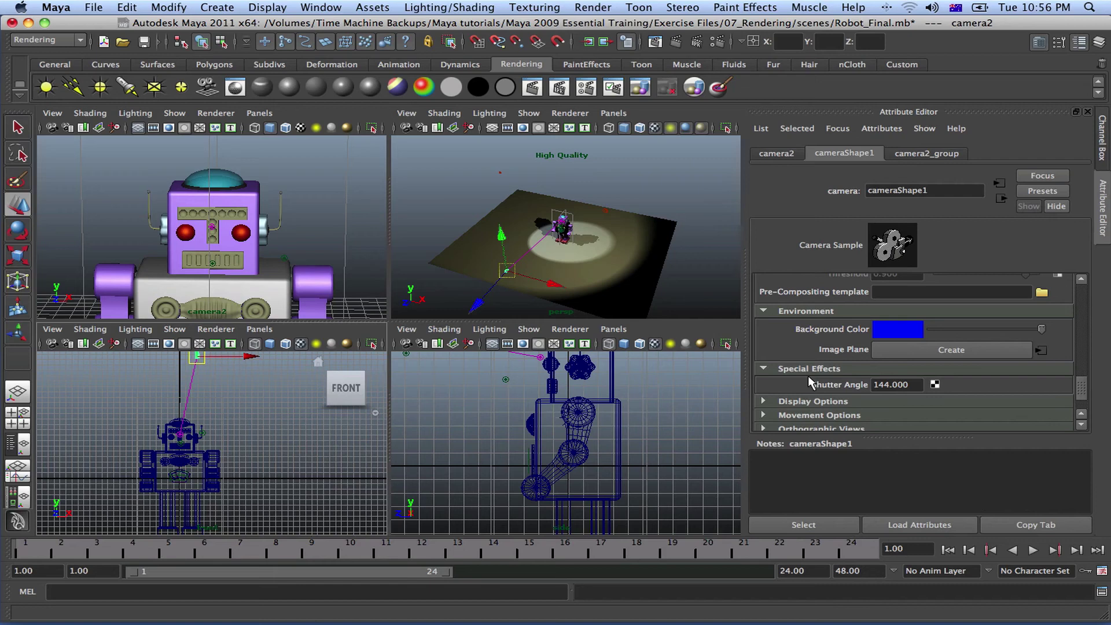
In Display Options, briefly show the 640 x 480 resolution gate, then turn off Display Film Gate.
scroll(793, 397, down, 1)
scroll(793, 396, down, 3)
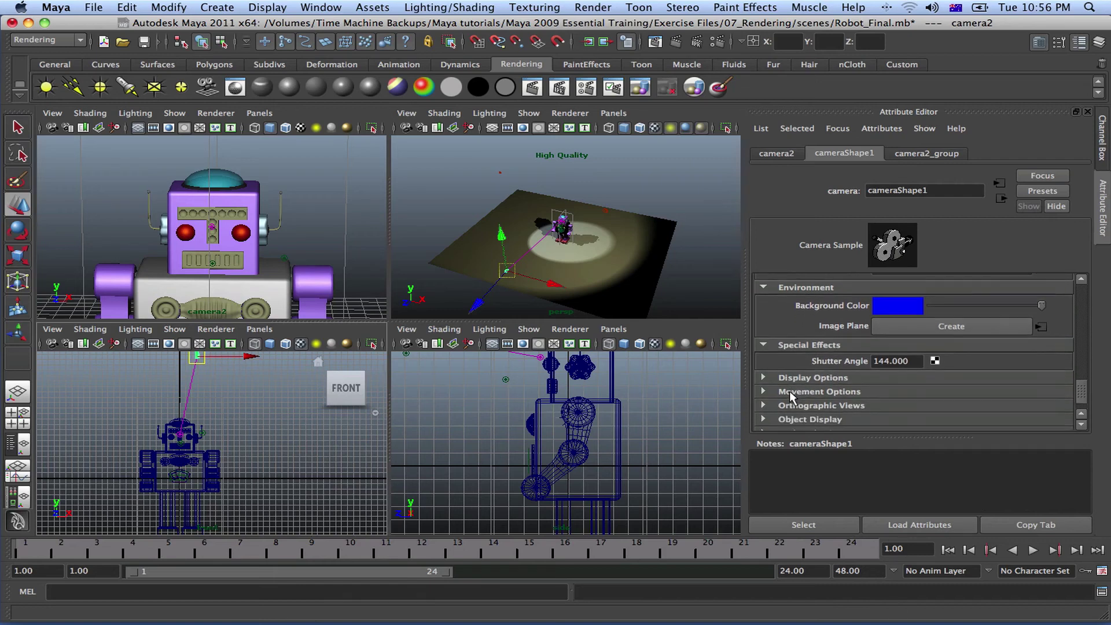
scroll(762, 355, down, 1)
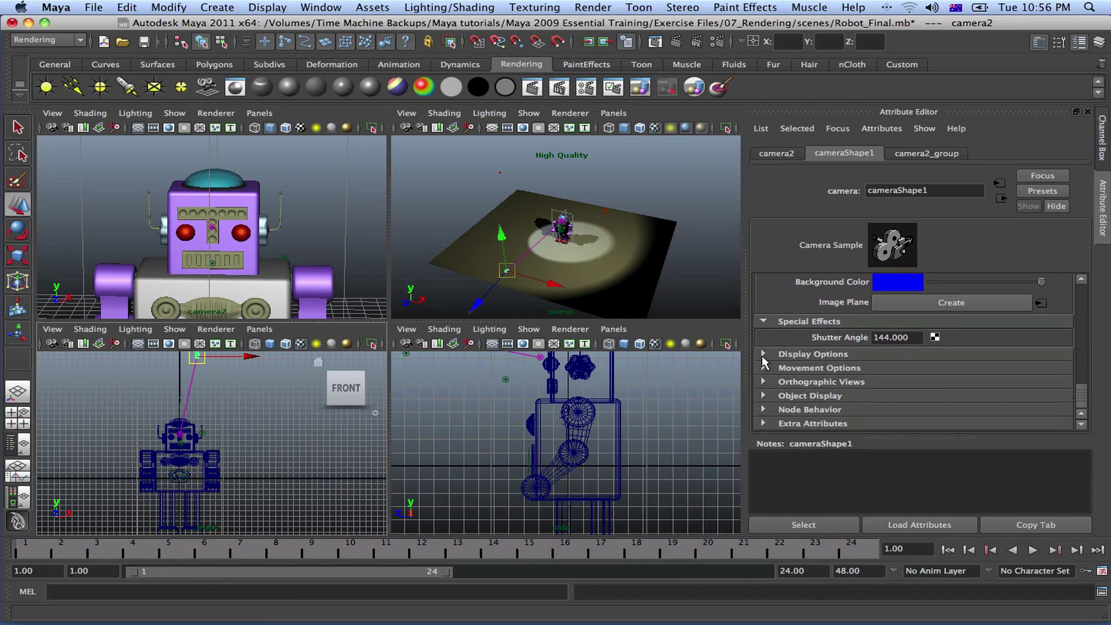
click(763, 353)
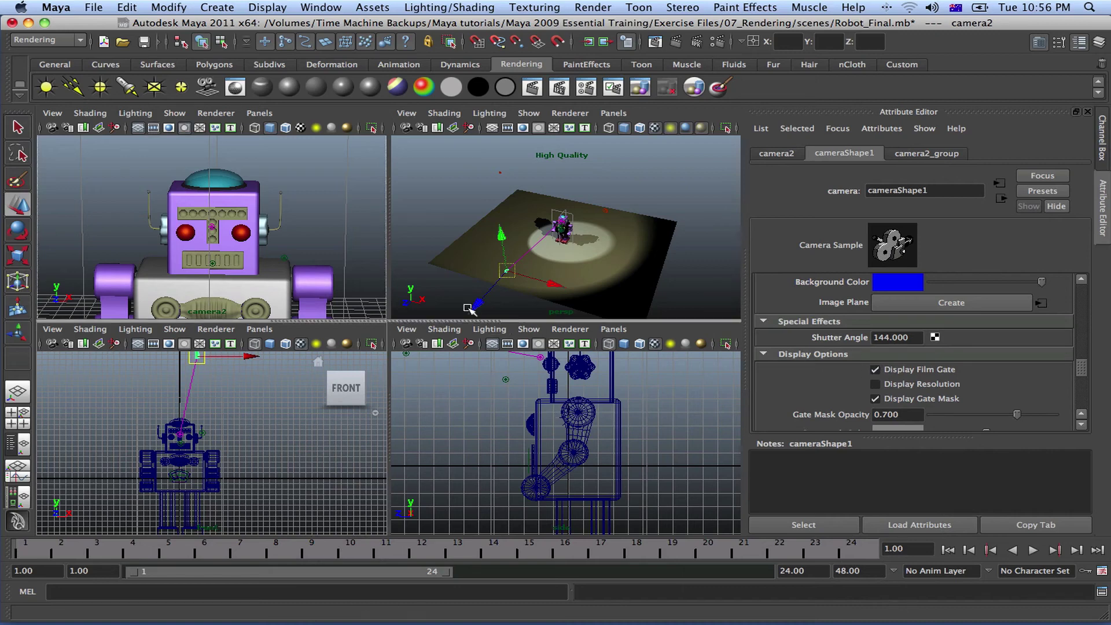
click(874, 384)
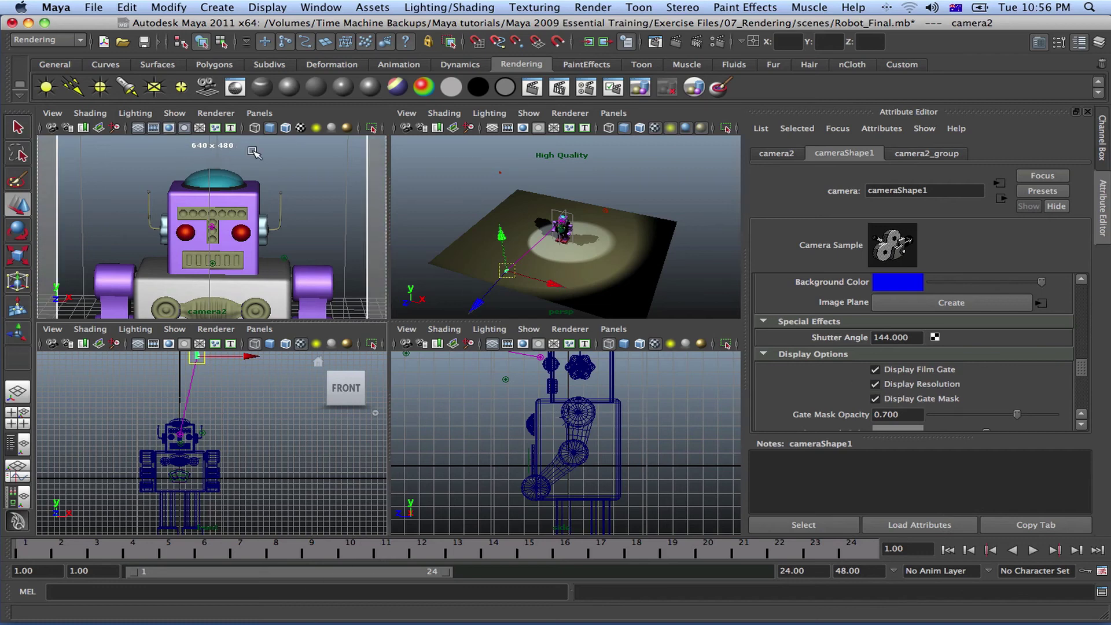
click(875, 386)
click(884, 375)
scroll(1043, 375, down, 3)
scroll(1043, 377, down, 5)
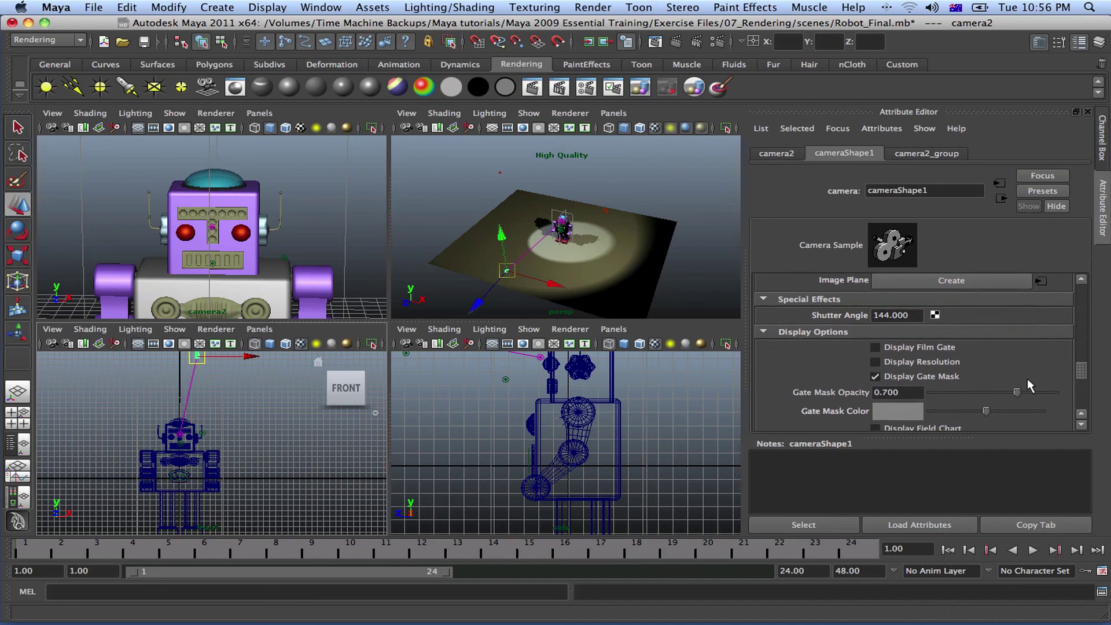
scroll(1027, 381, down, 4)
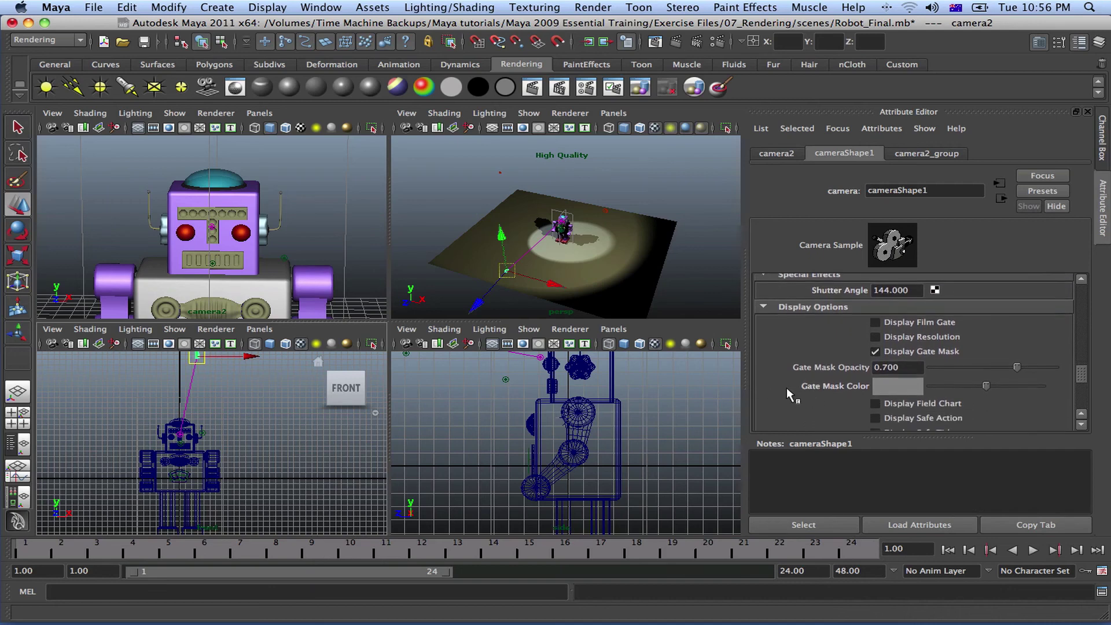
scroll(845, 383, down, 4)
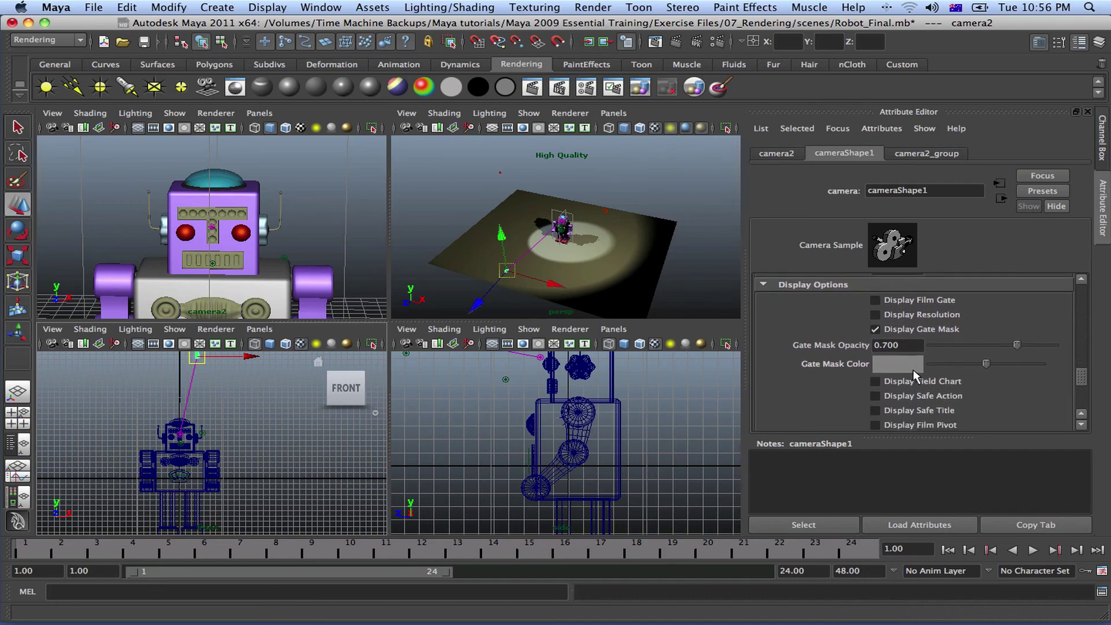
scroll(914, 367, down, 4)
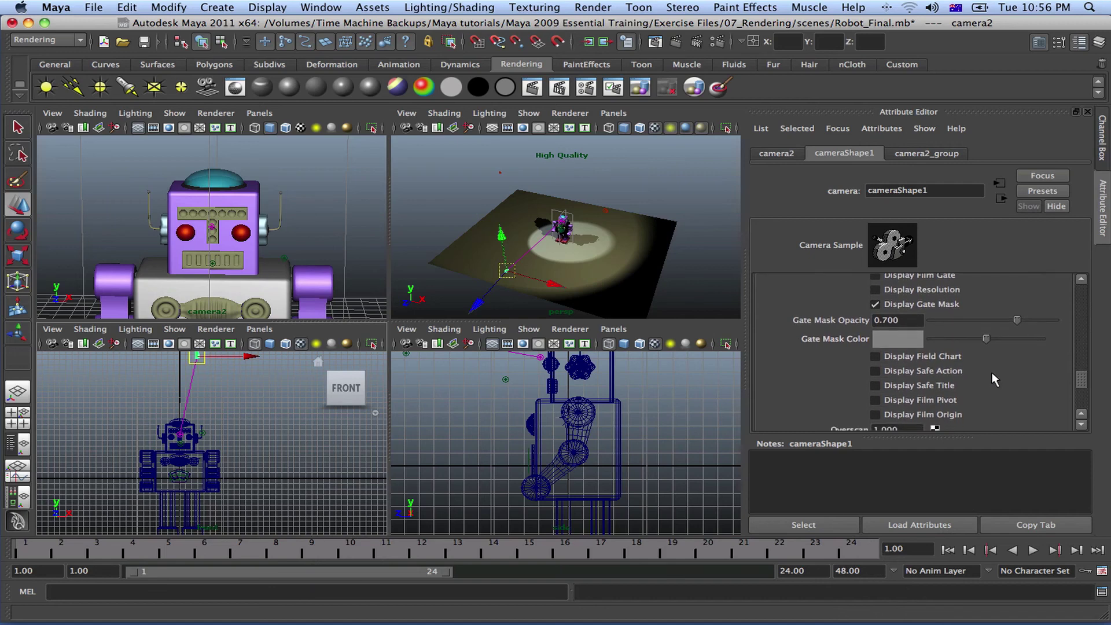
scroll(992, 372, down, 3)
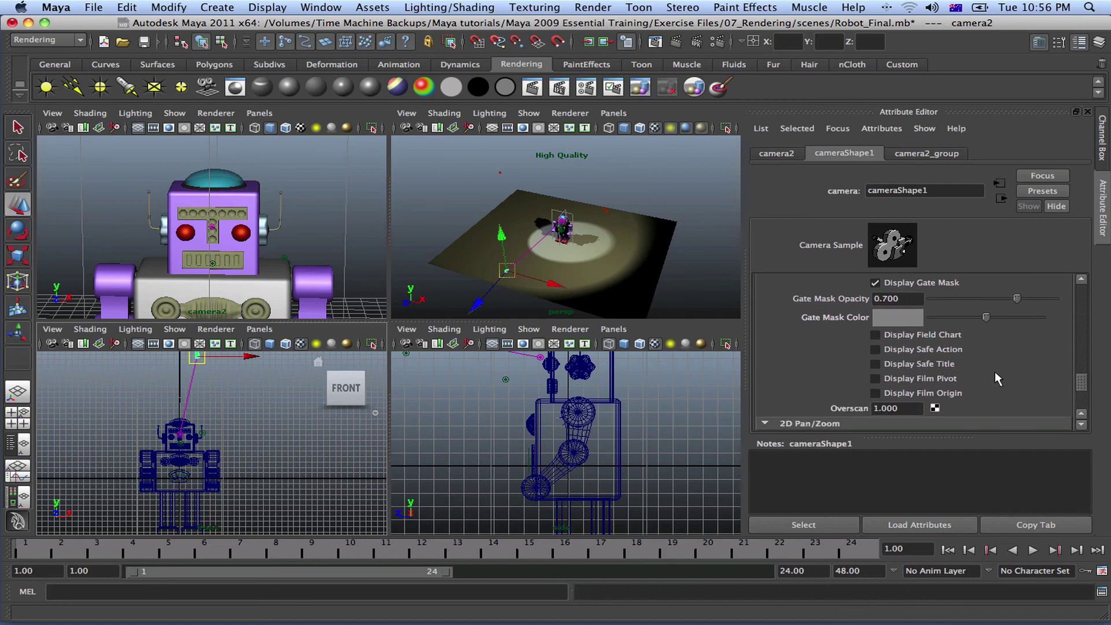
scroll(996, 372, down, 5)
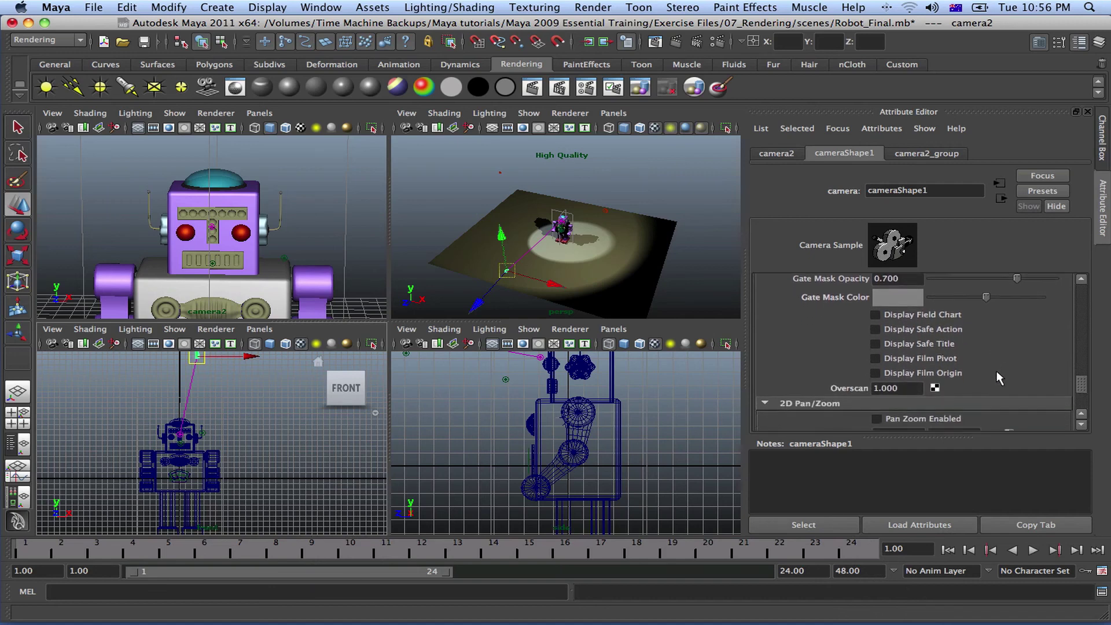
scroll(996, 372, down, 5)
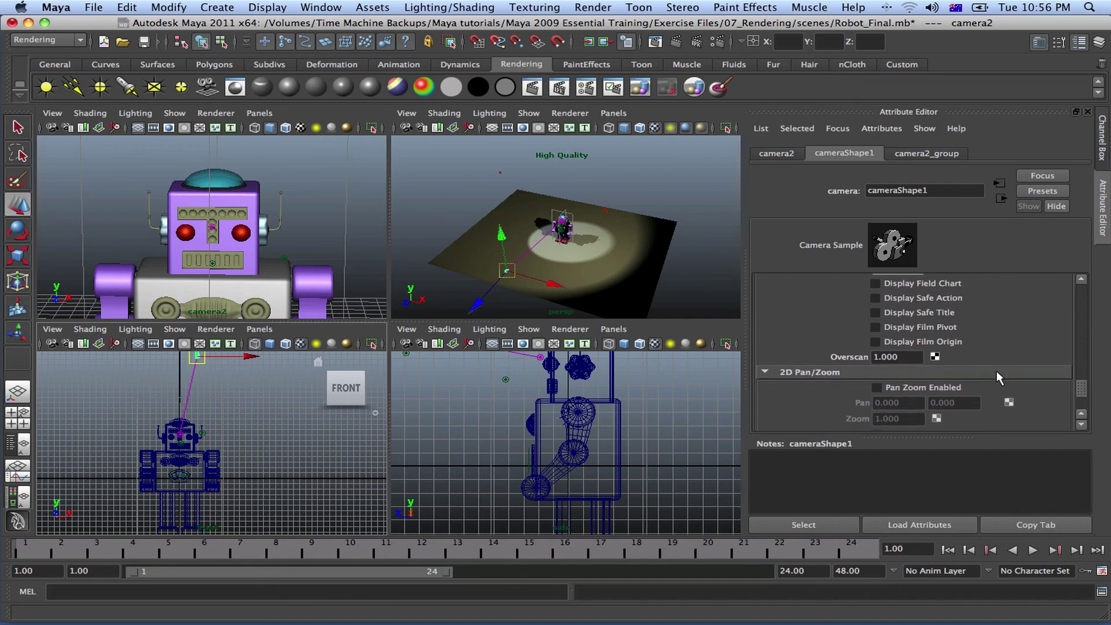
scroll(996, 373, down, 4)
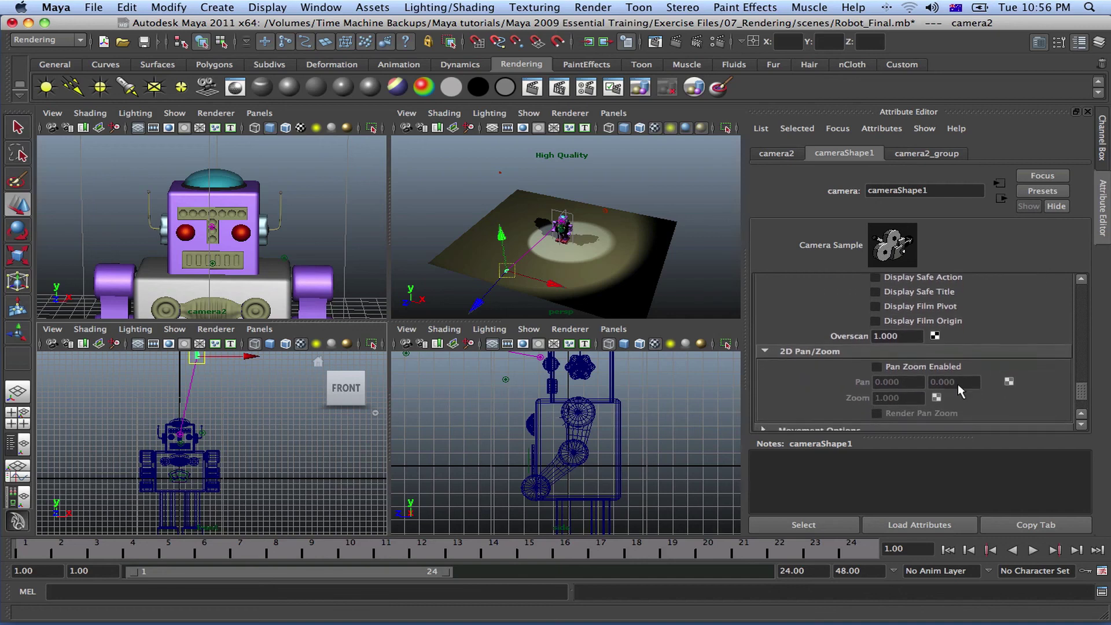
scroll(934, 345, down, 4)
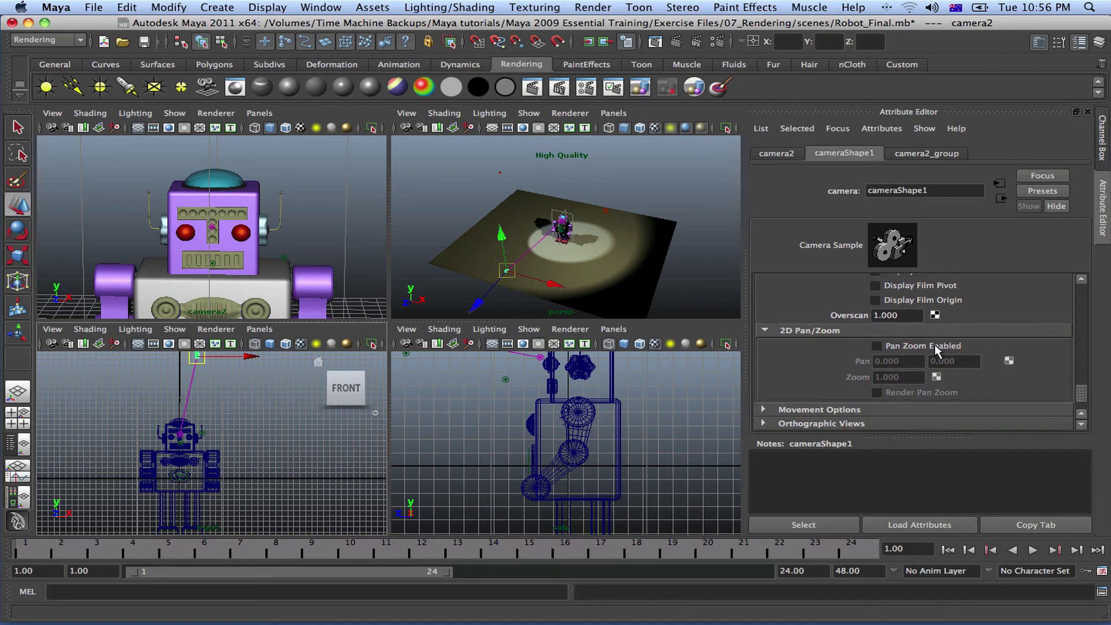
scroll(935, 346, down, 4)
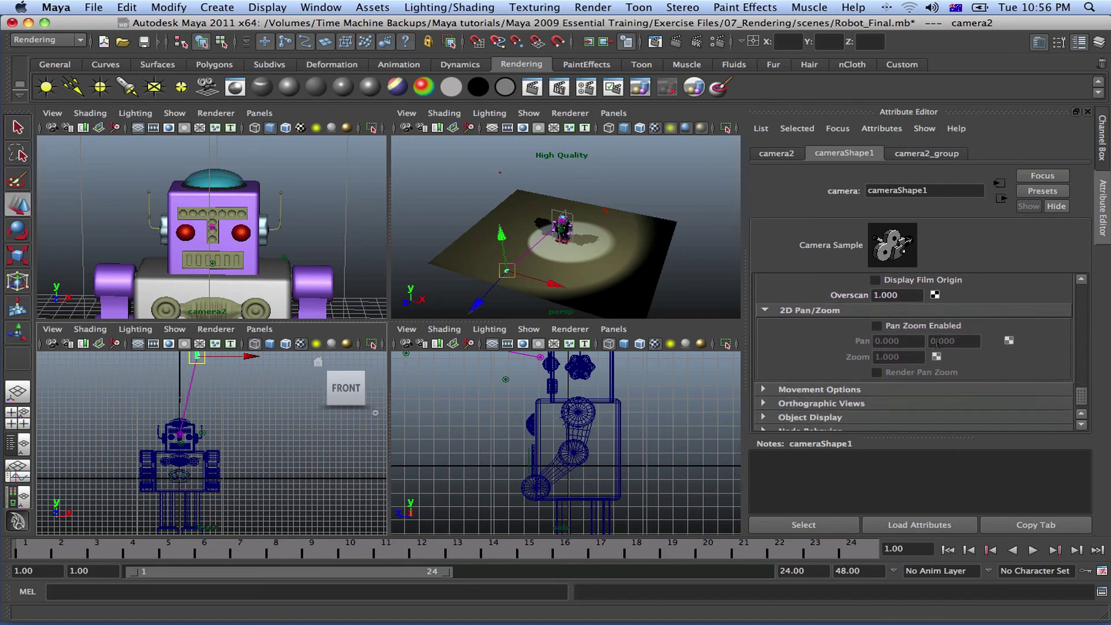
scroll(923, 336, down, 2)
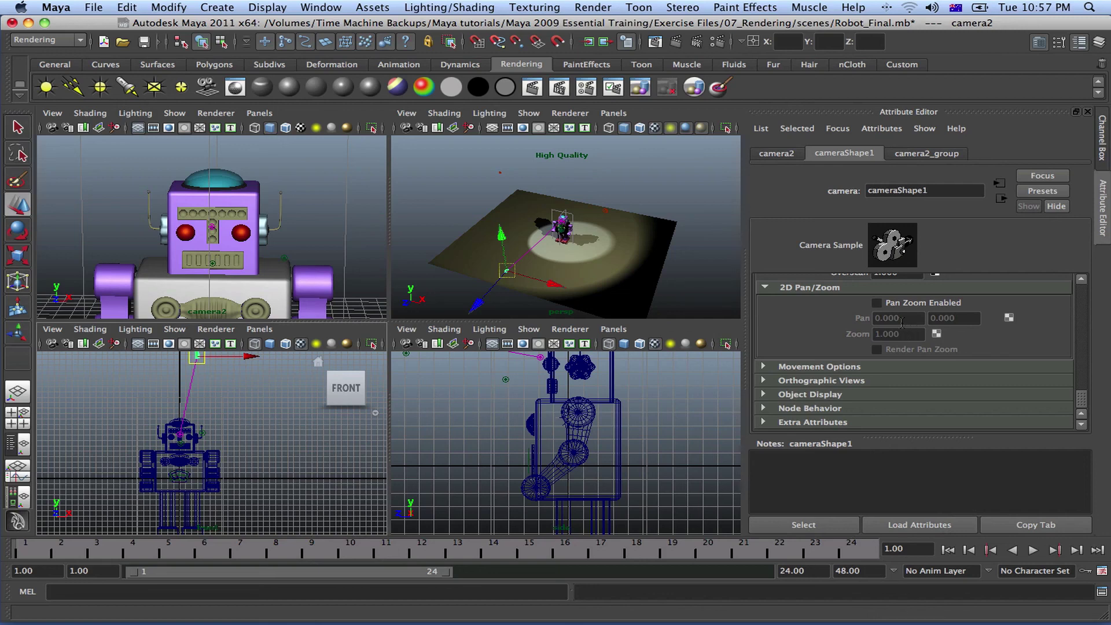
click(893, 252)
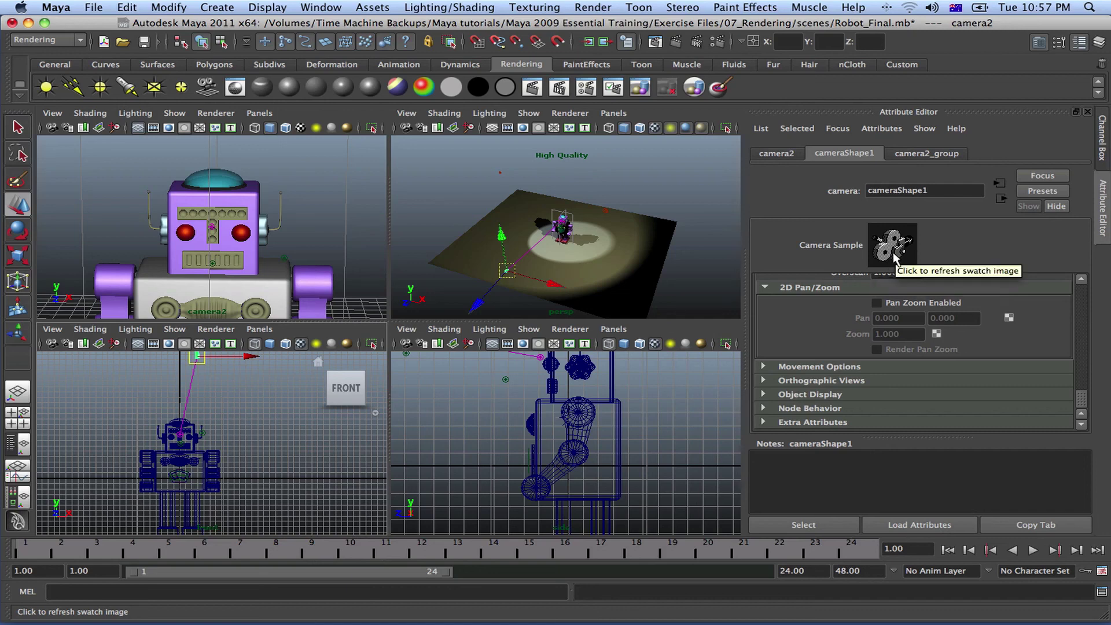